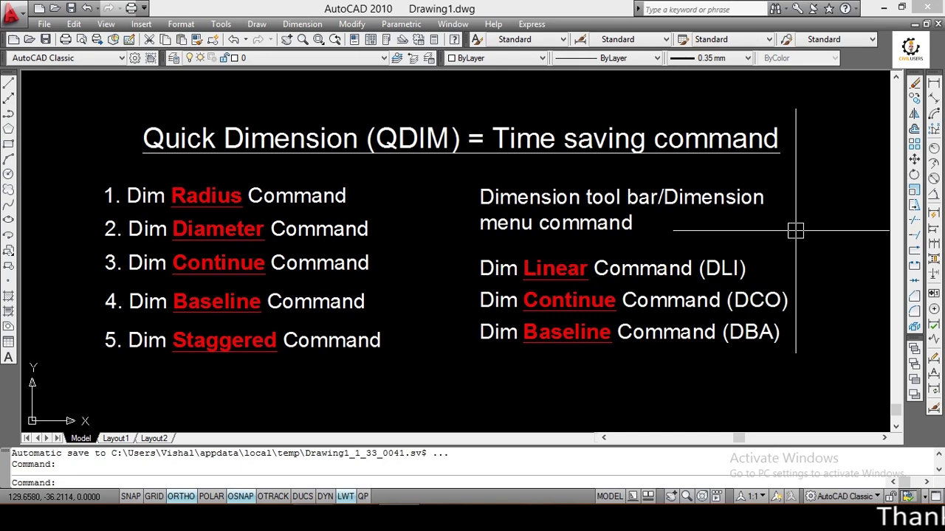
- Erase the leftover object from the slide
text(e)
key(Return)
key(Escape)
- Draw a green rectangle around the 'Dimension tool bar/Dimension menu command' note
text(e)
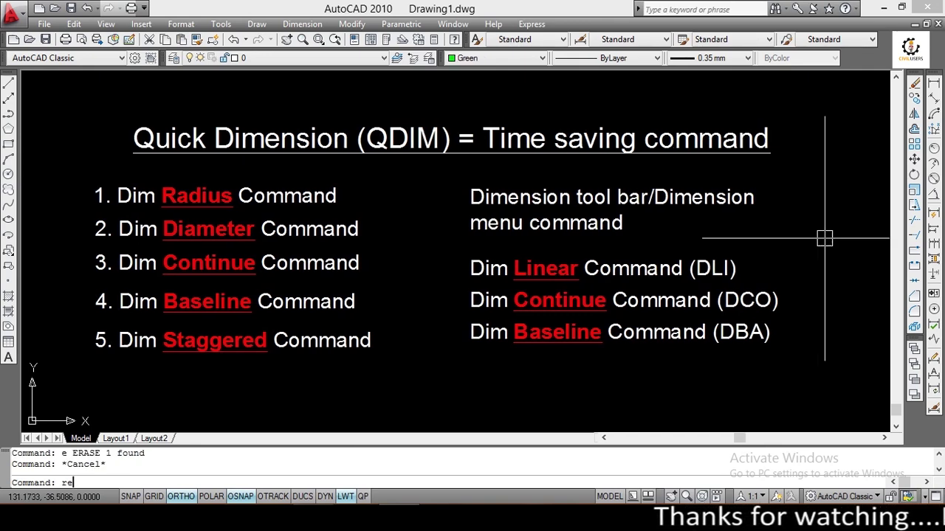
text(c)
key(Return)
click(458, 177)
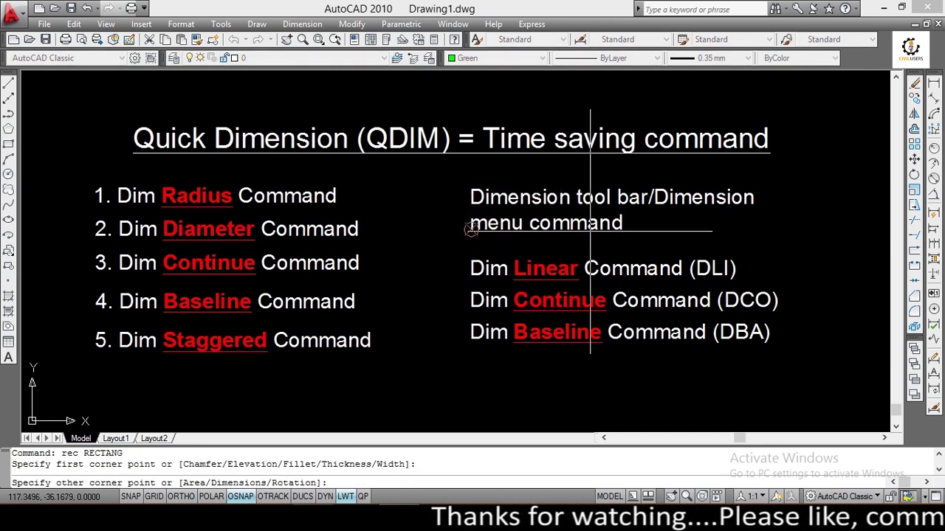
click(764, 244)
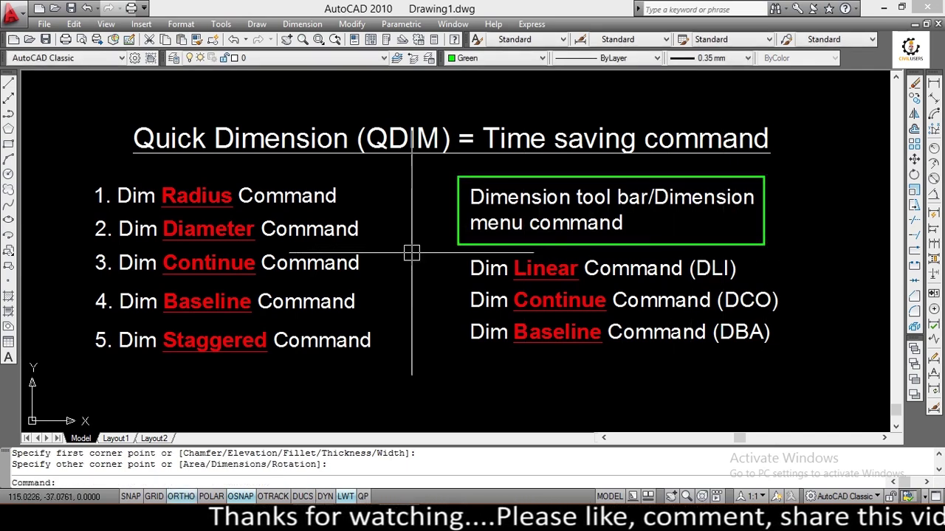
- Draw a second green rectangle around the three Dim Linear/Continue/Baseline lines
key(Return)
click(457, 253)
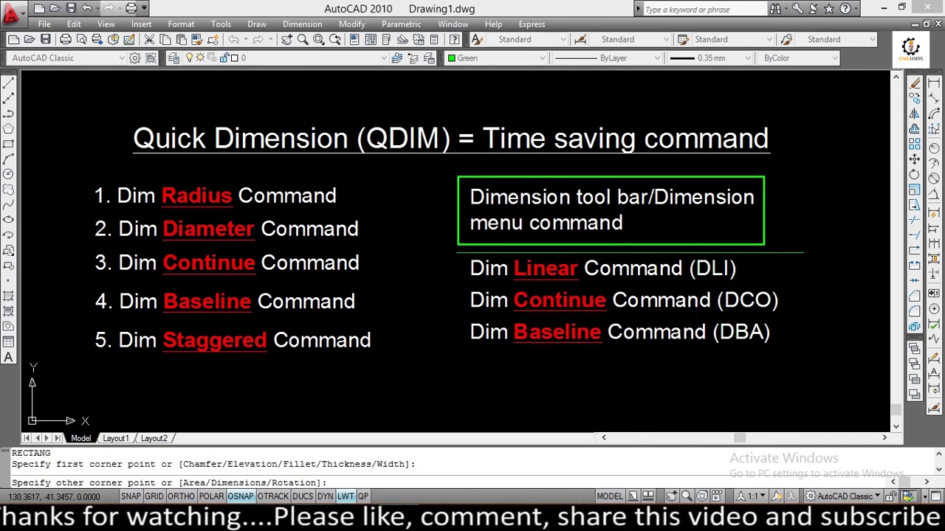
click(784, 359)
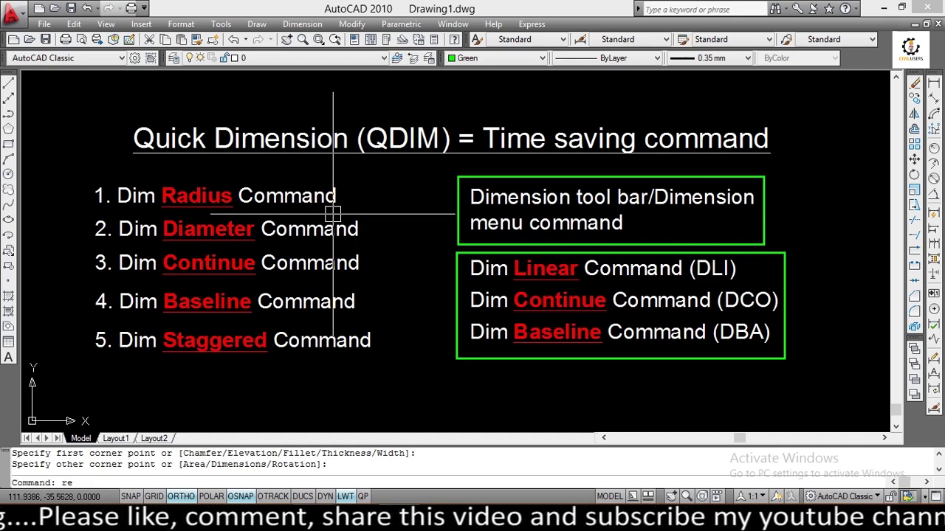
- Draw a small green rectangle around the word Quick in the slide title
text(c)
key(Return)
click(132, 127)
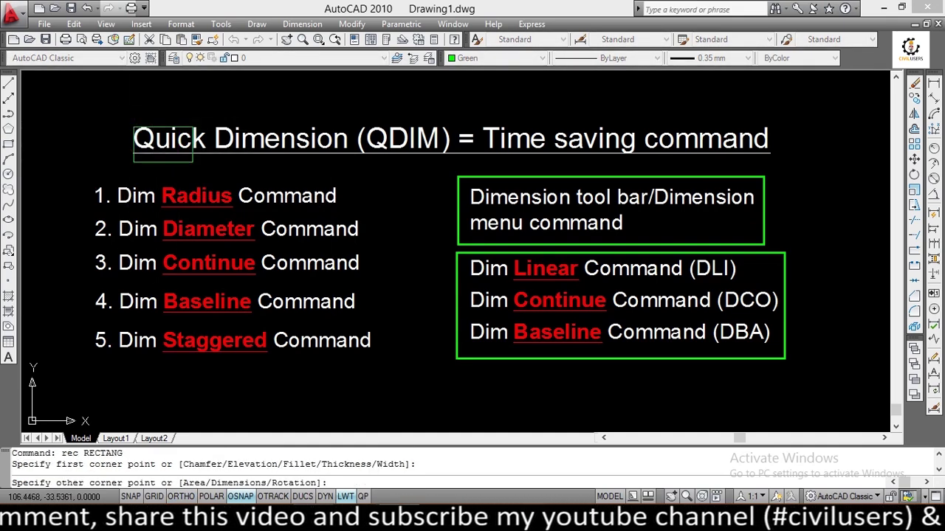
click(212, 161)
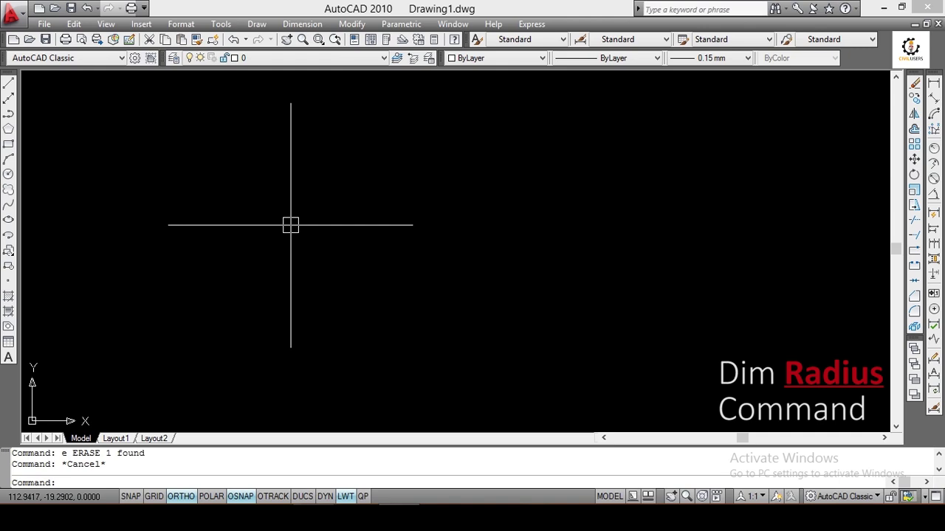
- Draw five circles of varying radii across the middle of the drawing area
text(c)
key(Return)
click(231, 214)
click(230, 235)
key(Return)
click(290, 237)
click(306, 274)
key(Return)
click(381, 195)
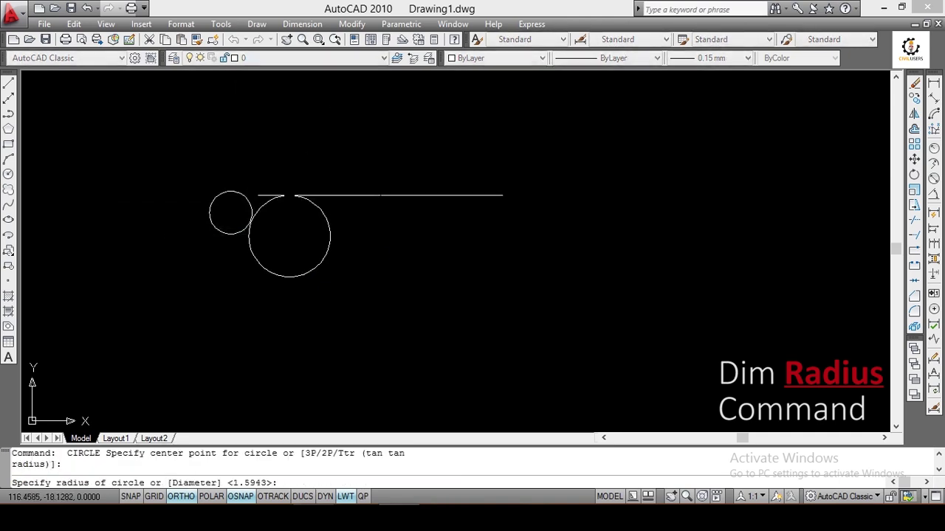
click(397, 237)
key(Return)
click(468, 247)
click(482, 280)
key(Return)
click(548, 282)
click(556, 325)
- Add four more circles near the bottom and top, then recentre the view
key(Return)
click(321, 319)
click(344, 341)
key(Return)
click(426, 338)
click(438, 355)
key(Return)
click(530, 164)
click(538, 191)
key(Return)
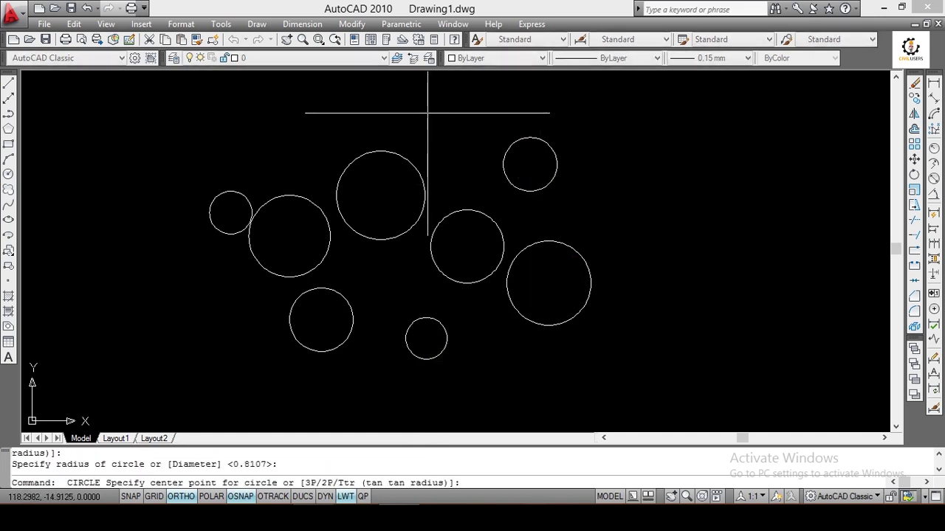
click(431, 118)
click(443, 145)
middle_drag(580, 188, 583, 207)
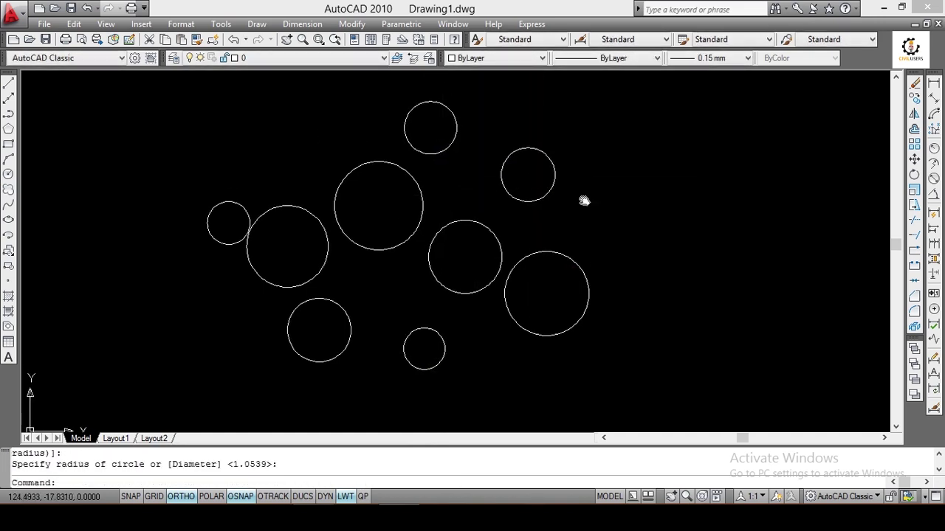
key(Escape)
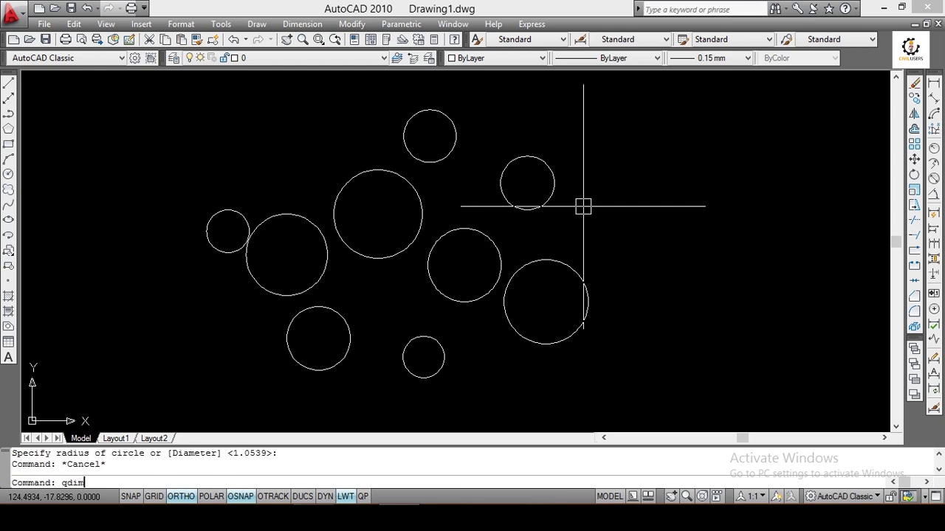
key(Return)
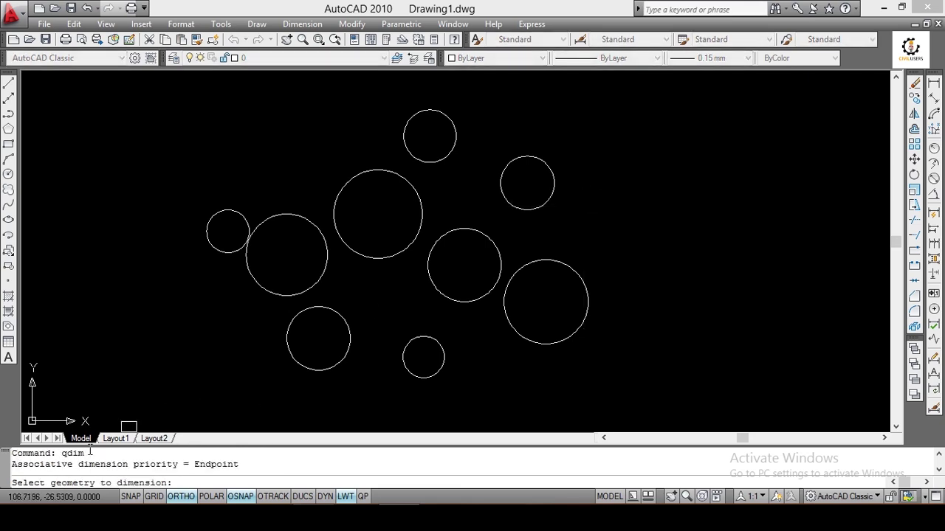
click(641, 117)
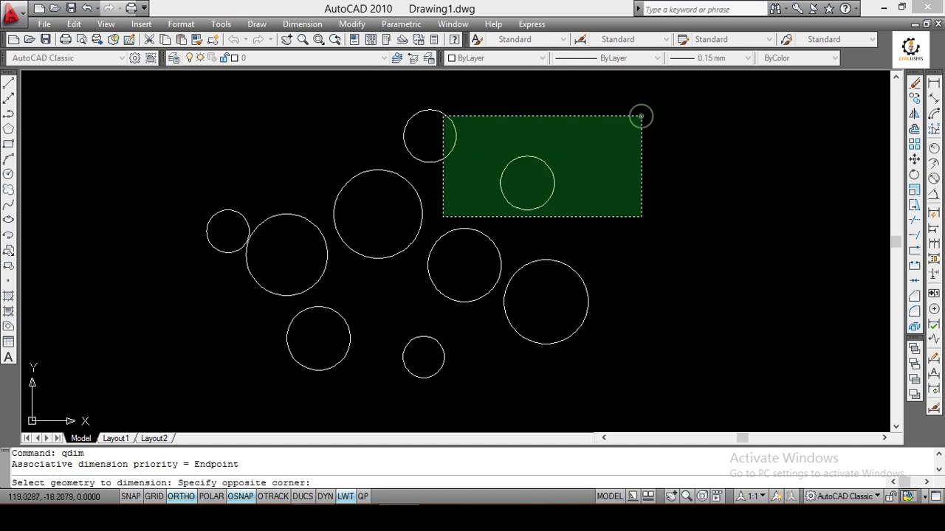
click(190, 354)
key(Return)
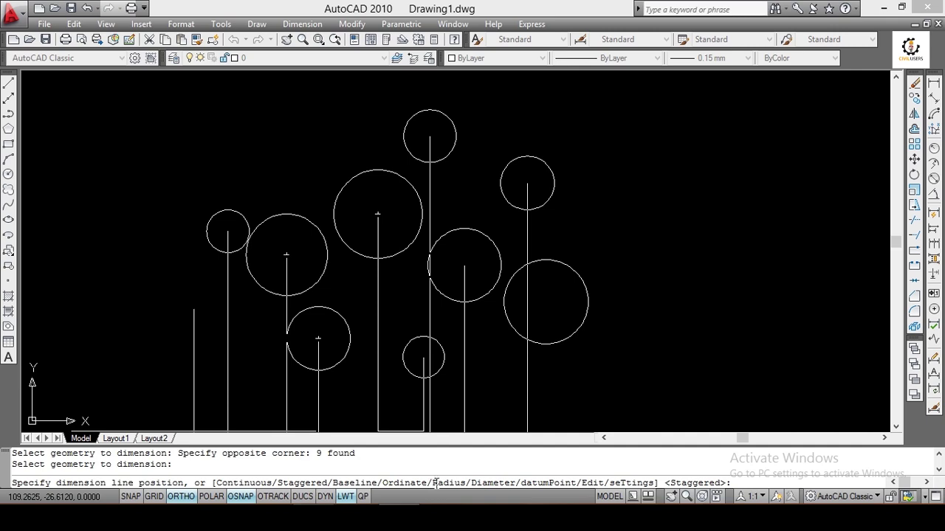
text(r)
key(Return)
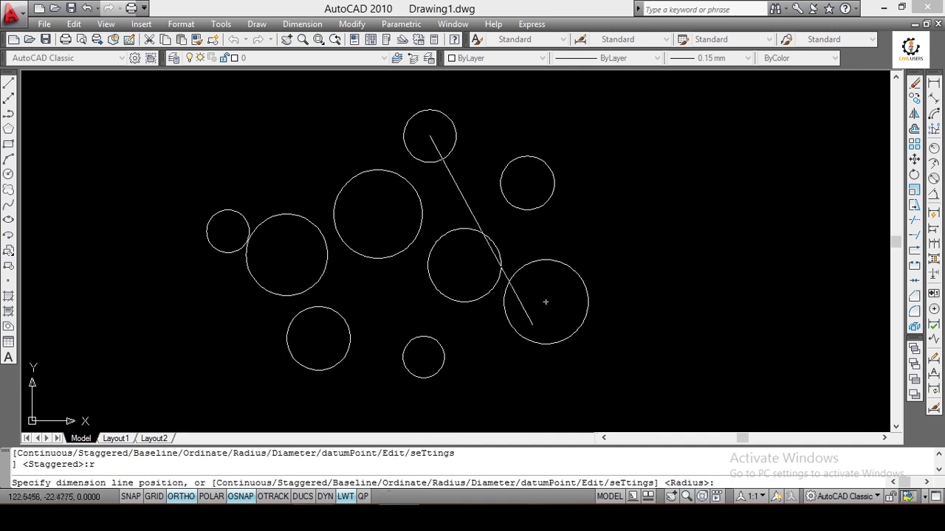
click(587, 148)
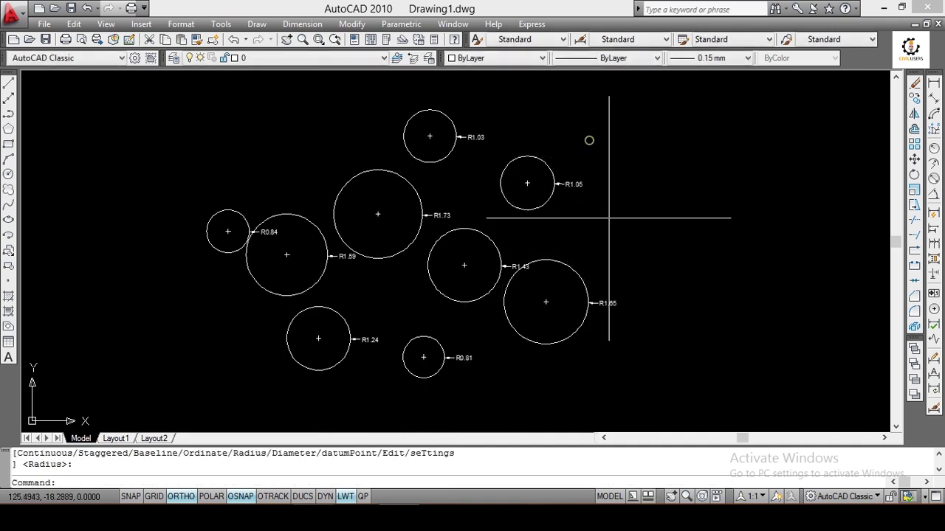
scroll(585, 285, up, 2)
middle_drag(585, 285, 627, 301)
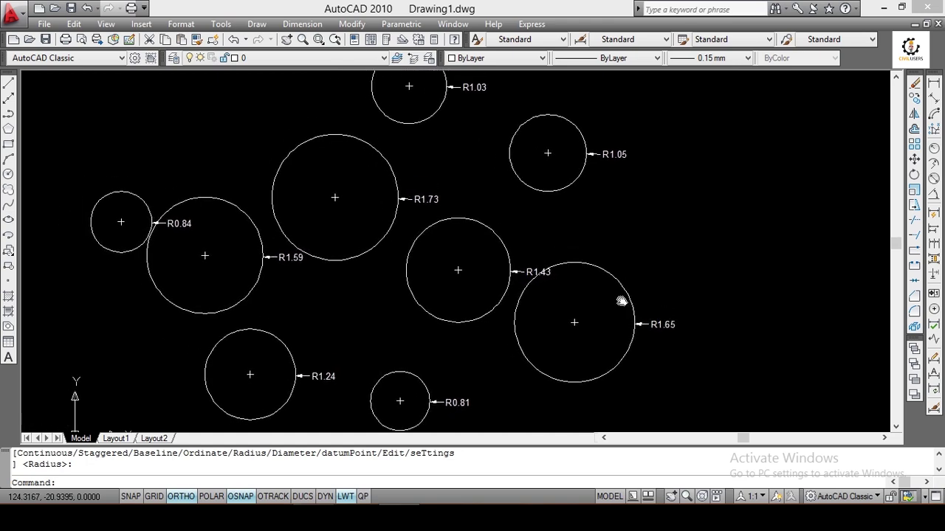
mouse_move(644, 175)
middle_down()
mouse_move(643, 192)
mouse_move(633, 172)
middle_up()
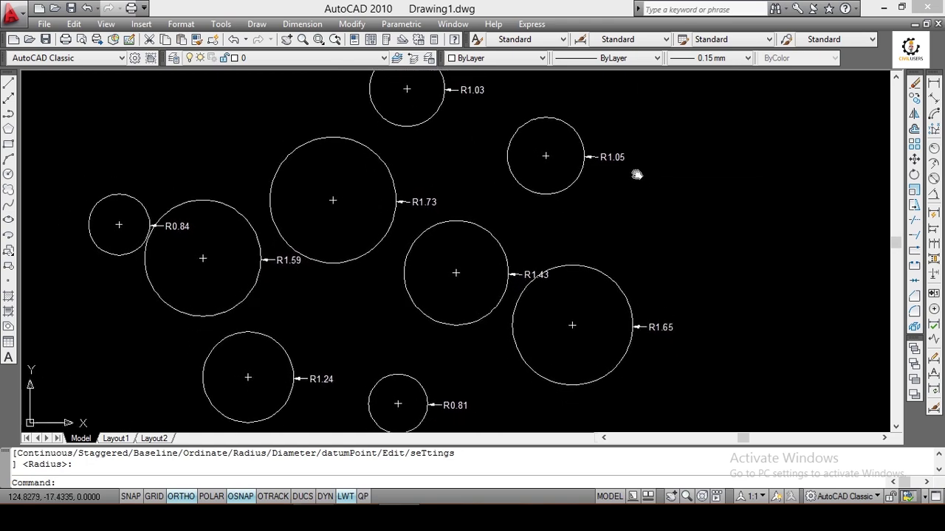
scroll(636, 197, down, 2)
key(ctrl+z)
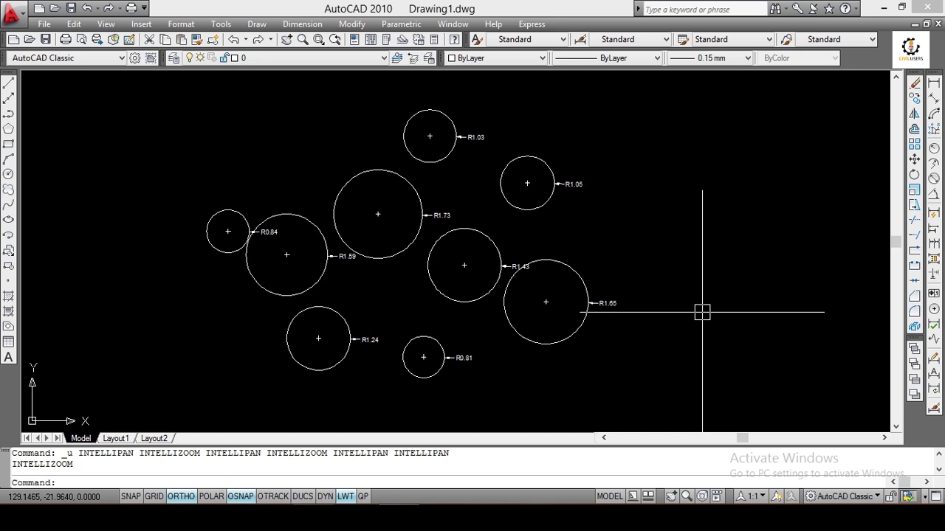
- Undo the radius dimensions and use QDIM Diameter to dimension all nine circles
key(ctrl+z)
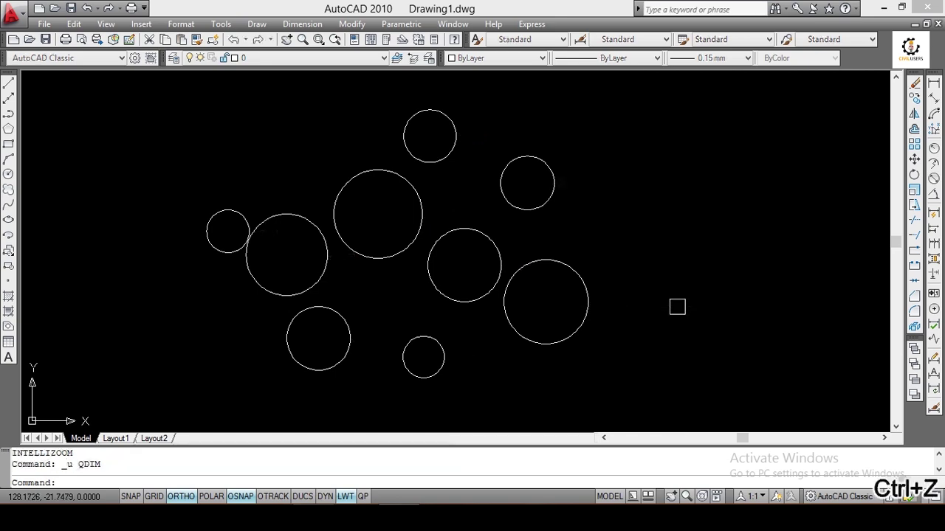
middle_drag(608, 266, 587, 278)
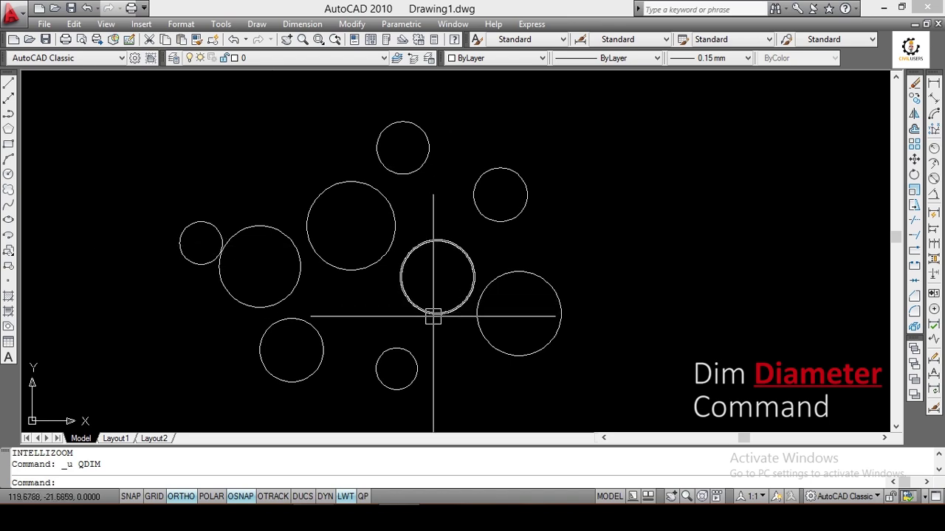
text(qdi)
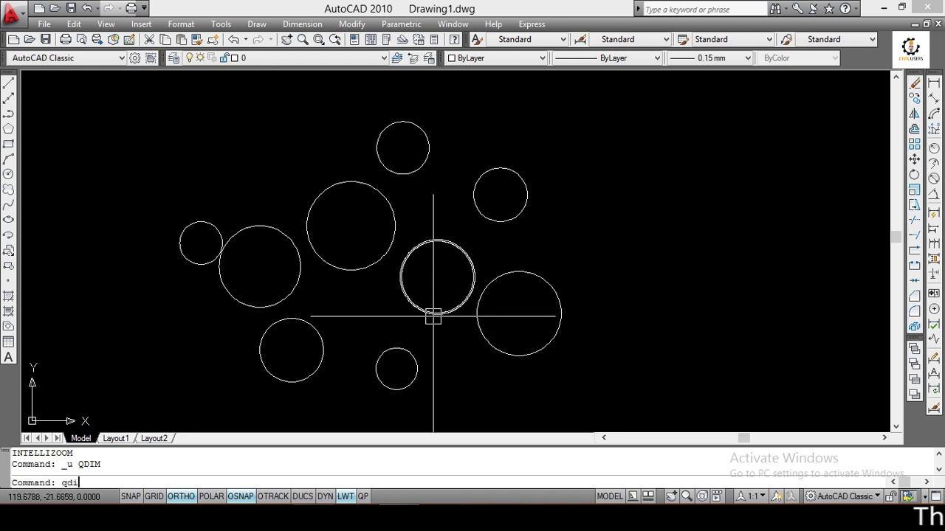
text(m)
key(Return)
click(571, 139)
click(176, 365)
key(Return)
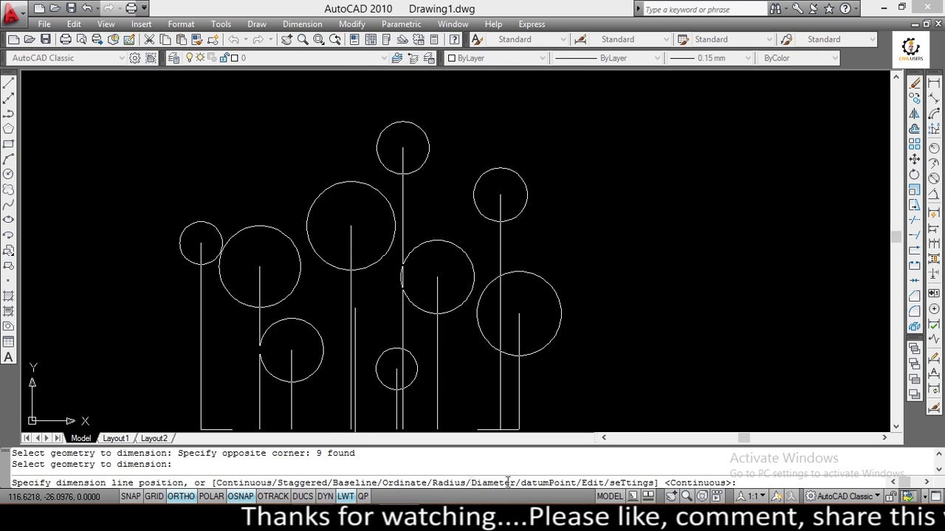
text(d)
key(Return)
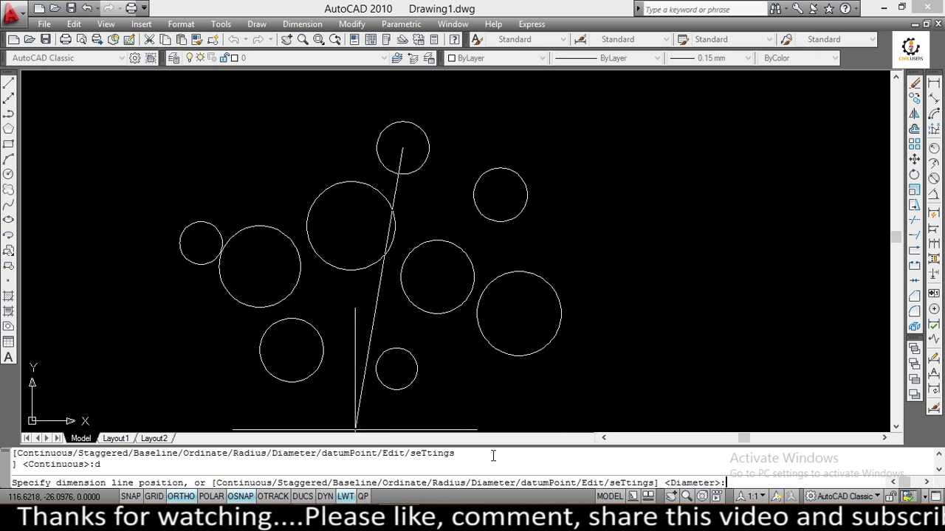
click(507, 141)
scroll(392, 293, up, 2)
middle_drag(391, 293, 399, 296)
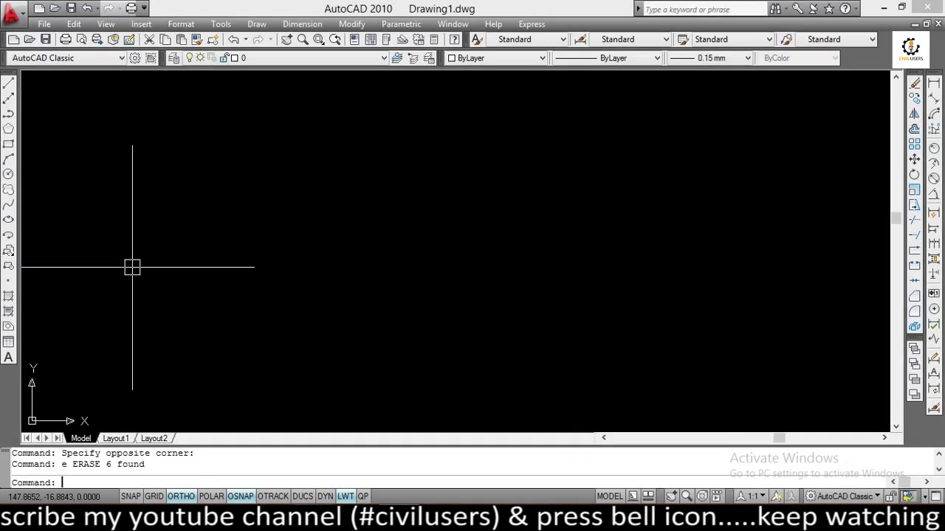
- Draw a single vertical line on the left of the drawing area
key(Escape)
text(l)
key(Return)
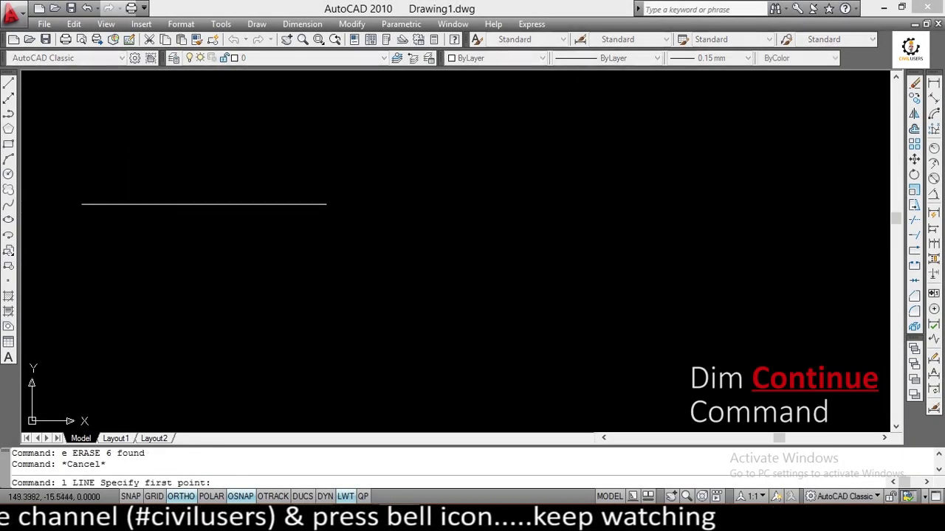
click(210, 201)
click(209, 319)
key(Escape)
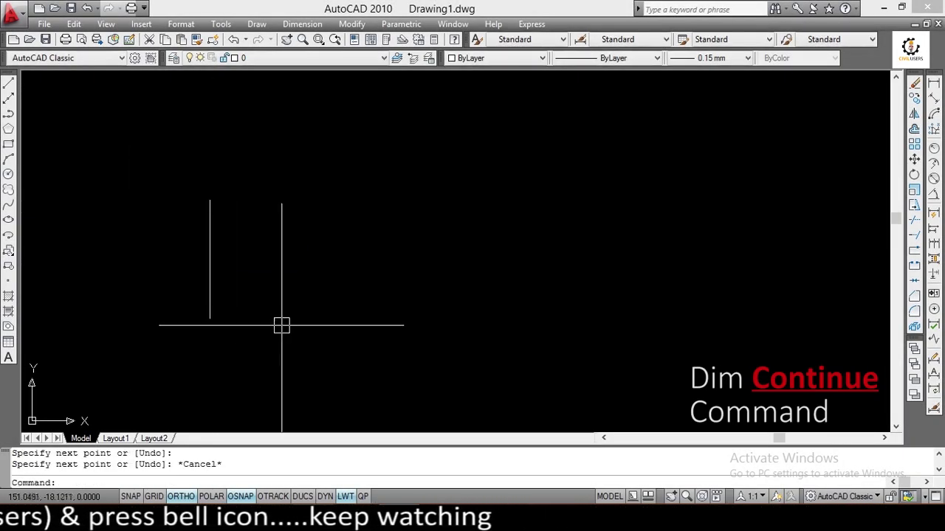
- Offset the line five times to the right at a distance of 2
text(o)
key(Return)
text(2)
key(Return)
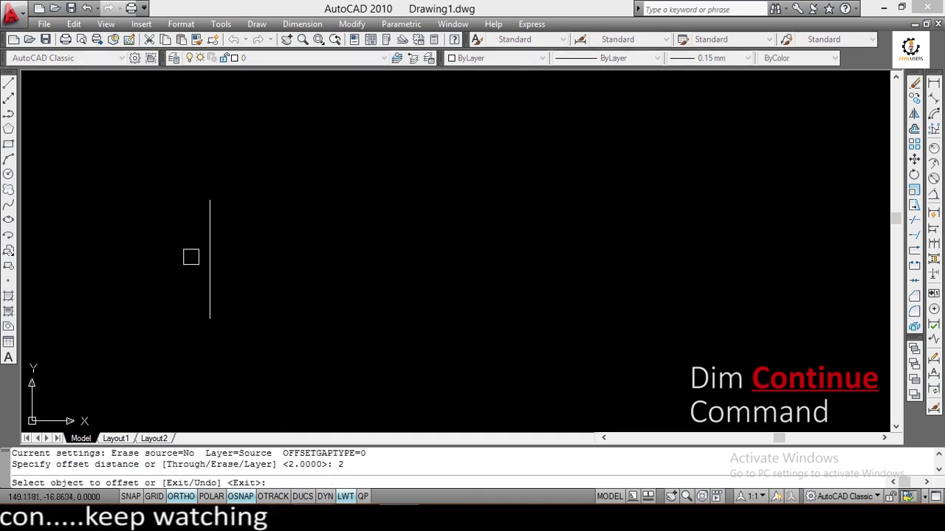
click(210, 257)
click(284, 261)
click(303, 258)
click(350, 258)
click(399, 260)
click(461, 261)
click(491, 262)
click(539, 261)
click(584, 262)
click(647, 257)
middle_drag(647, 257, 624, 276)
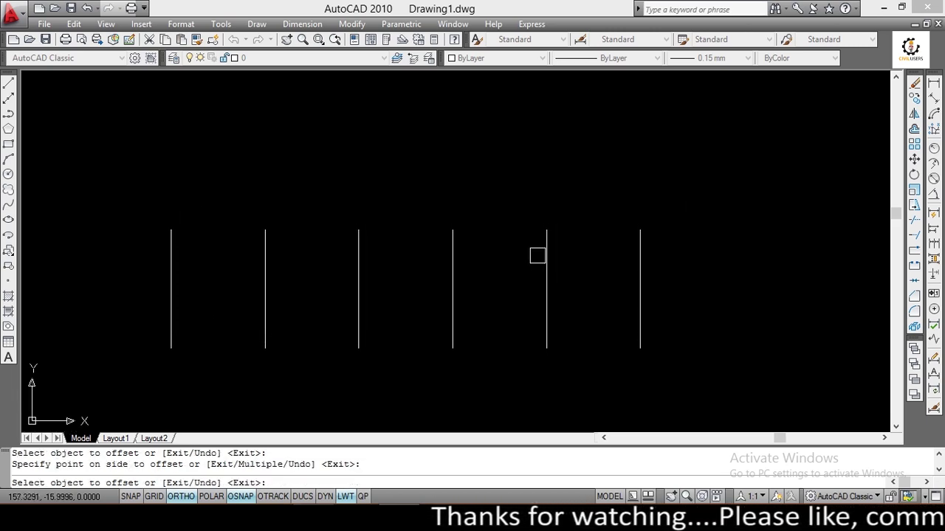
key(Escape)
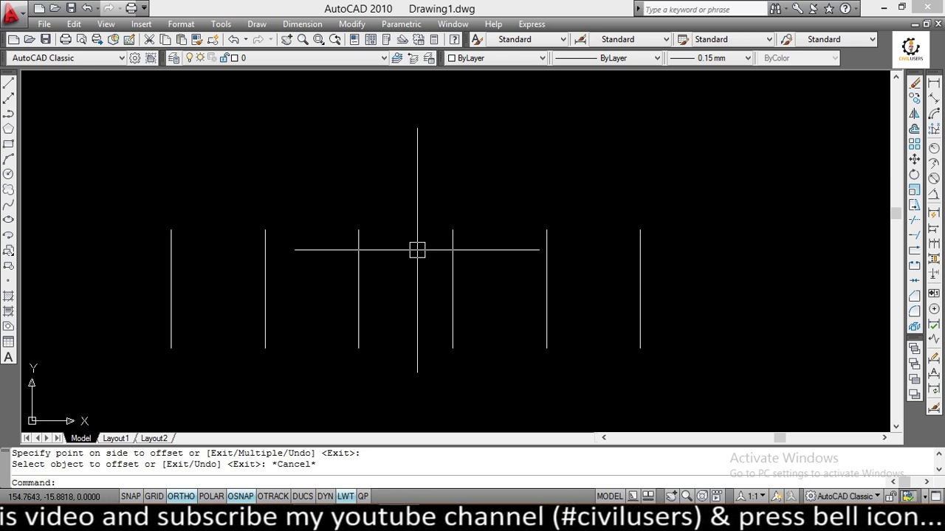
- Place 2.00 linear dimensions across the first three lines, then delete the second one
text(dli)
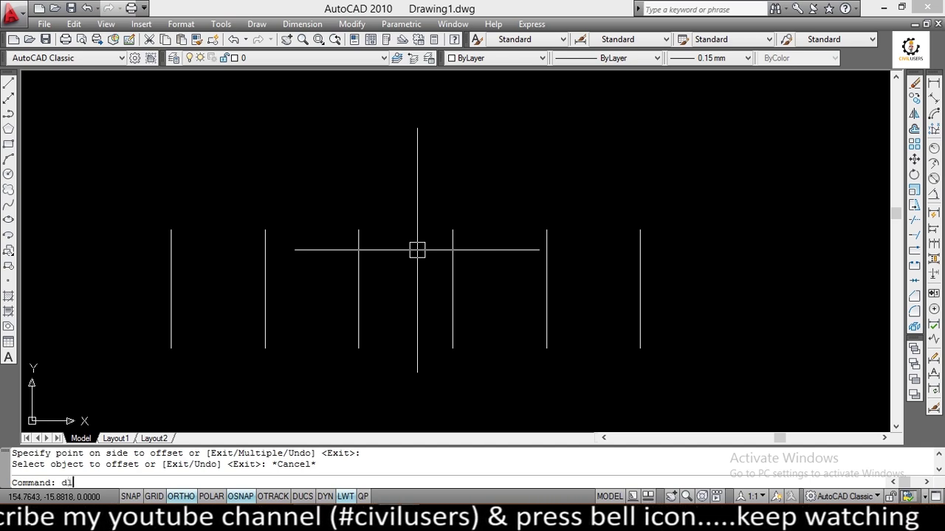
key(Return)
click(170, 230)
click(265, 230)
click(253, 211)
key(Return)
click(265, 230)
click(359, 229)
click(354, 217)
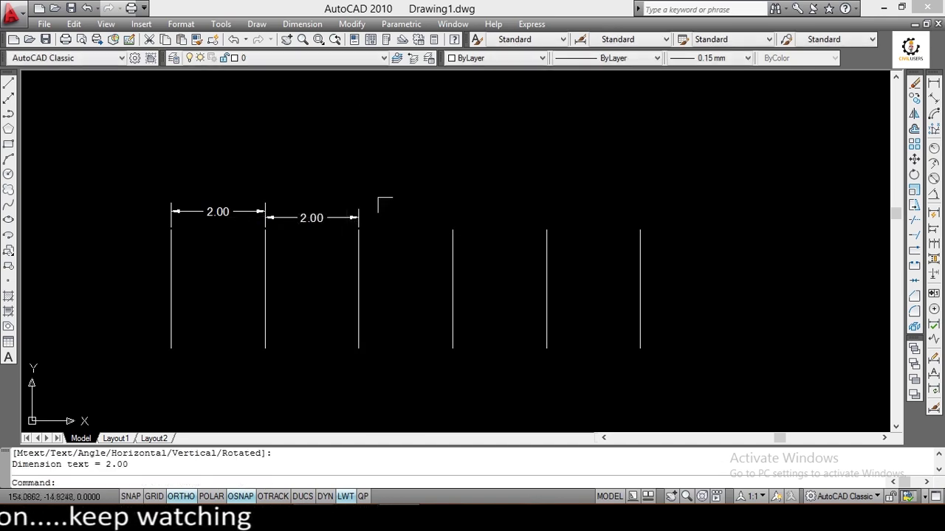
click(354, 214)
key(Return)
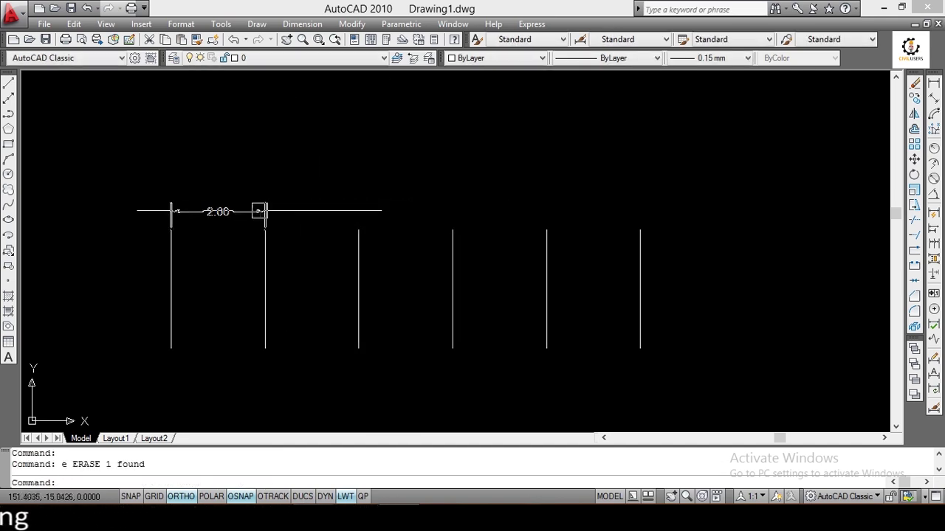
- Dimension the first two lines at 2.00, continue to the fifth line, and select the chain
text(dli)
key(Return)
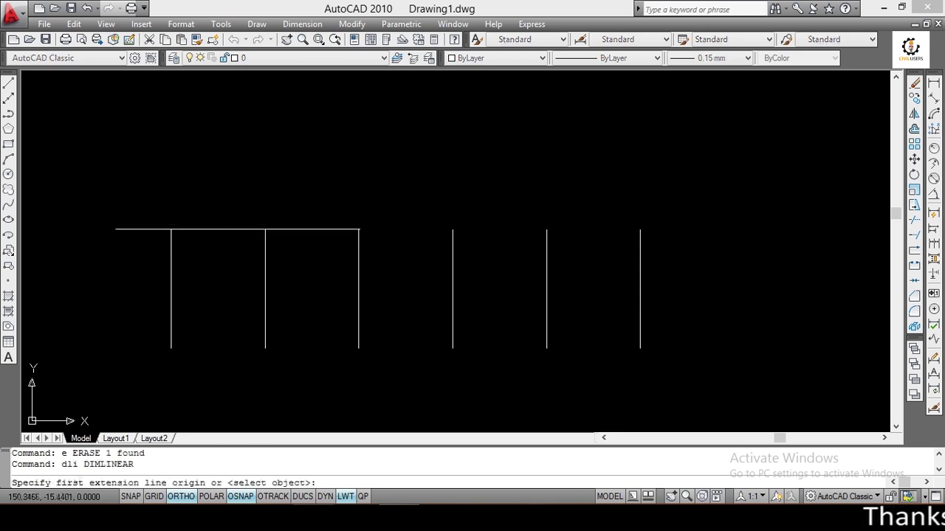
click(170, 229)
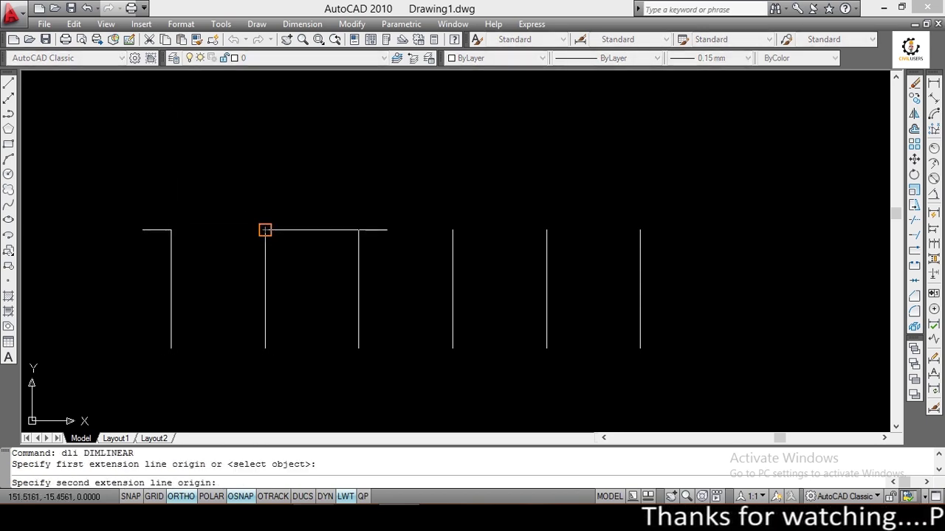
click(265, 230)
click(264, 210)
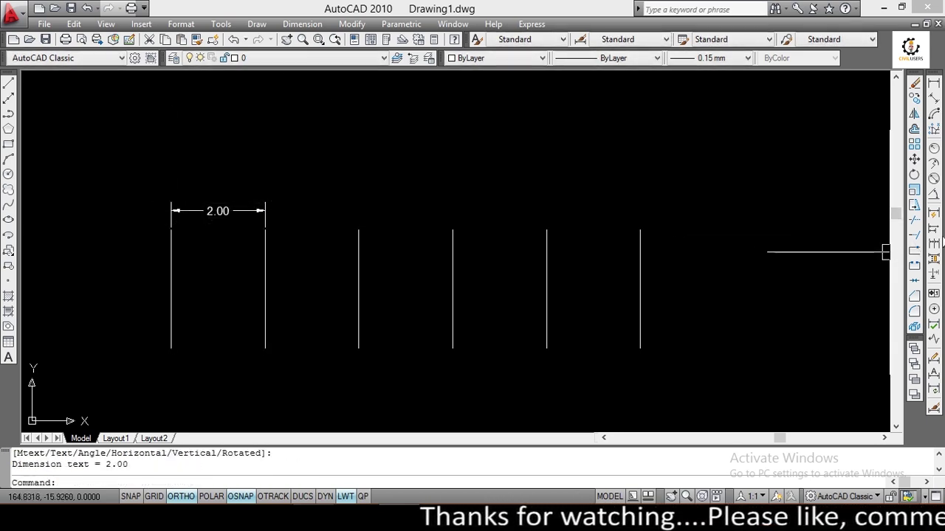
click(933, 244)
click(359, 230)
click(453, 230)
click(546, 229)
key(Escape)
click(586, 213)
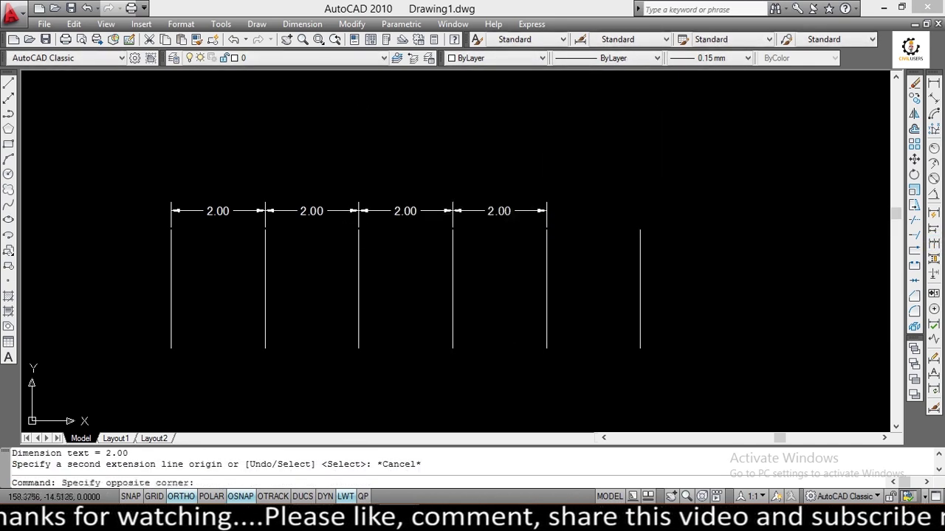
click(221, 186)
- Erase the chained dimensions and QDIM all six lines in Continuous mode above them
text(e)
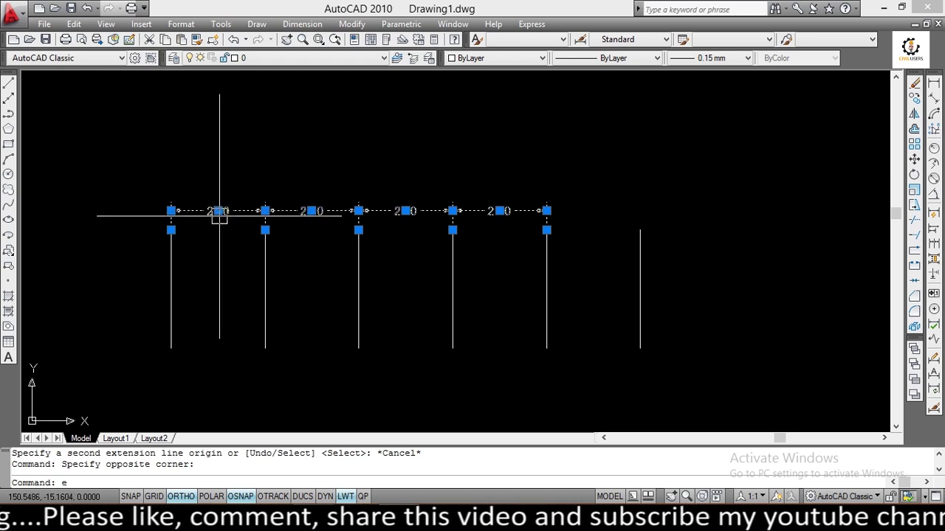
key(Return)
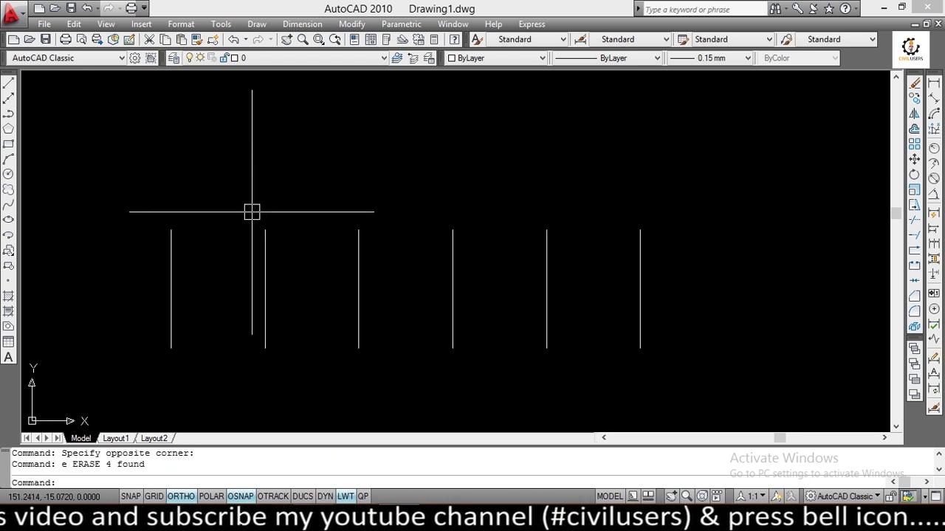
text(qdim)
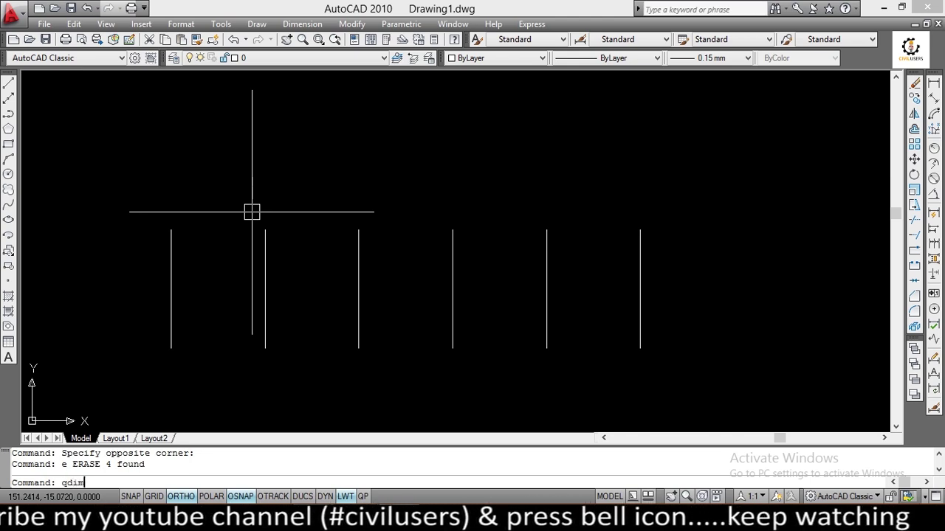
key(Return)
click(760, 184)
click(108, 264)
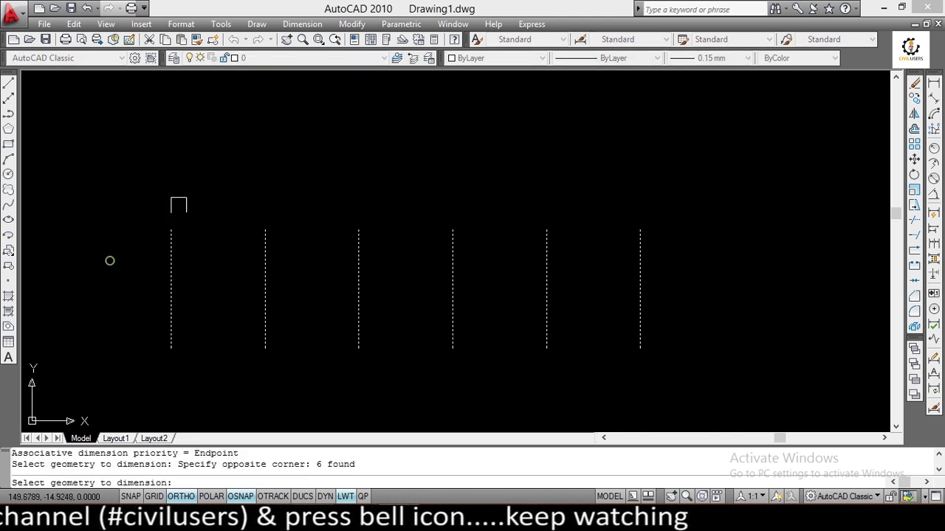
right_click(179, 204)
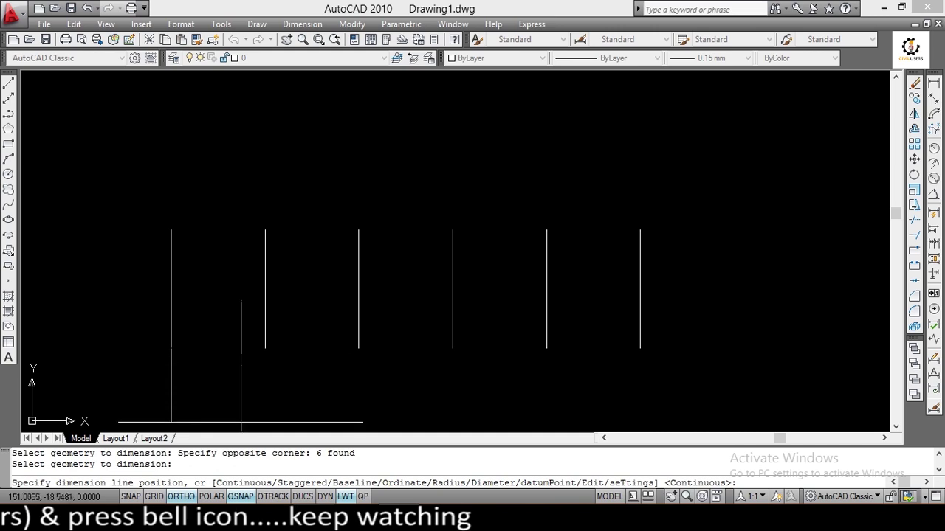
text(c)
key(Return)
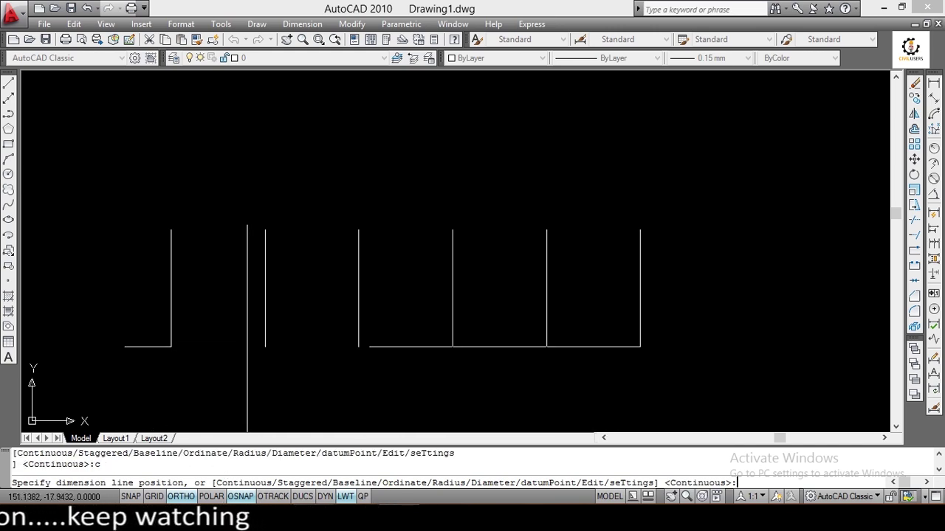
click(262, 206)
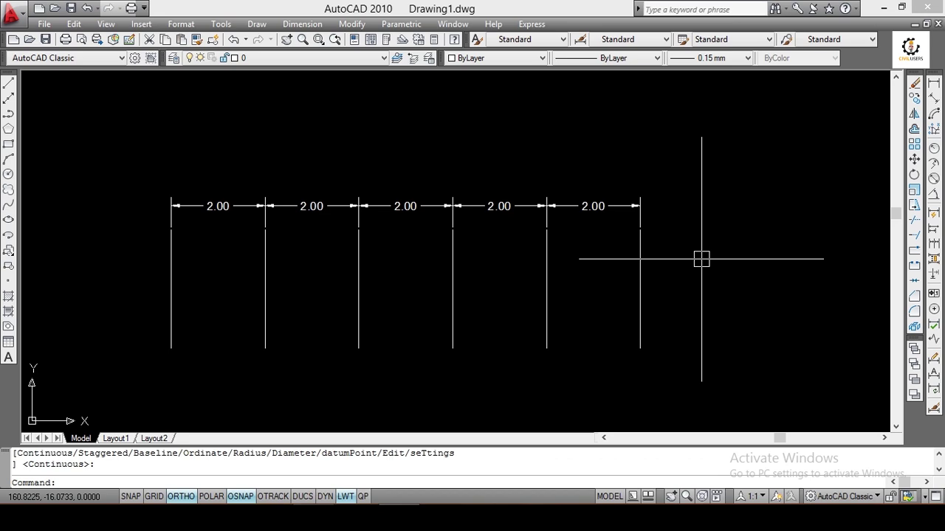
- Undo, then window-select and erase the five 2.00 quick dimensions
key(ctrl+z)
key(ctrl+z)
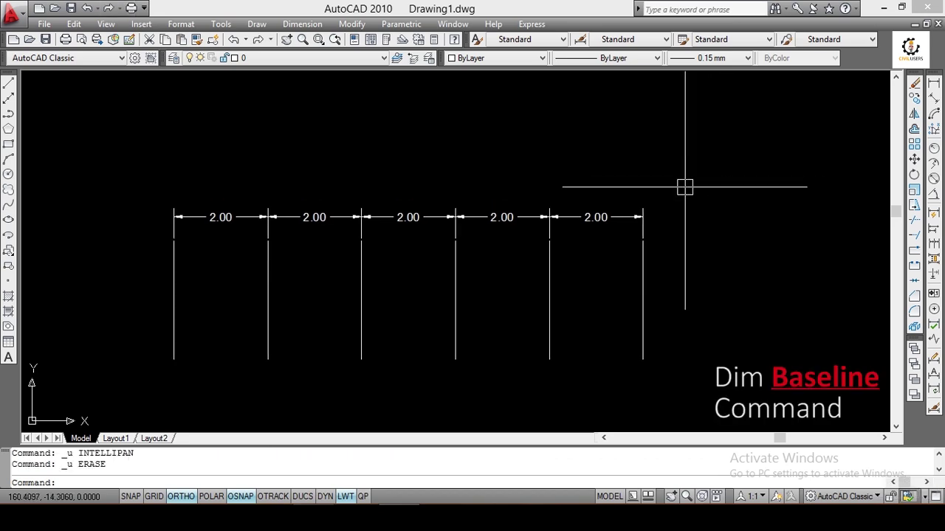
click(701, 182)
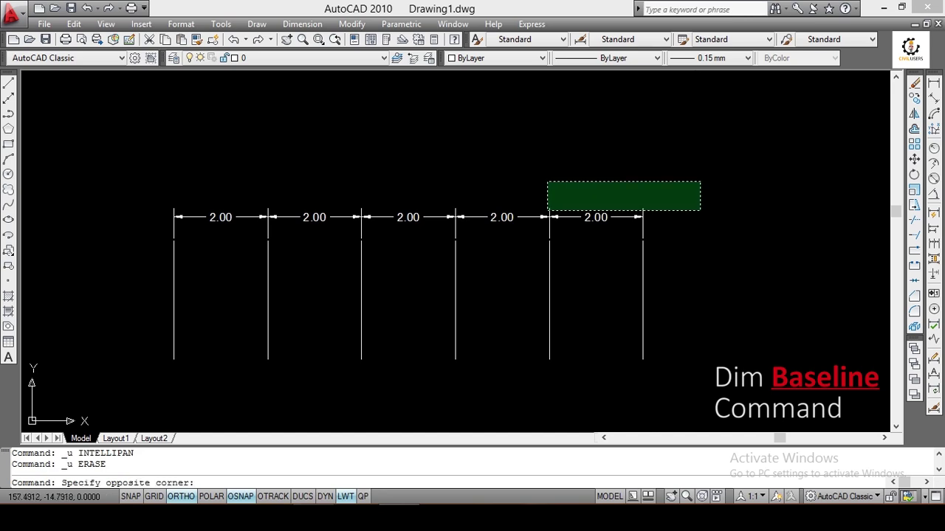
click(152, 233)
text(e)
key(Return)
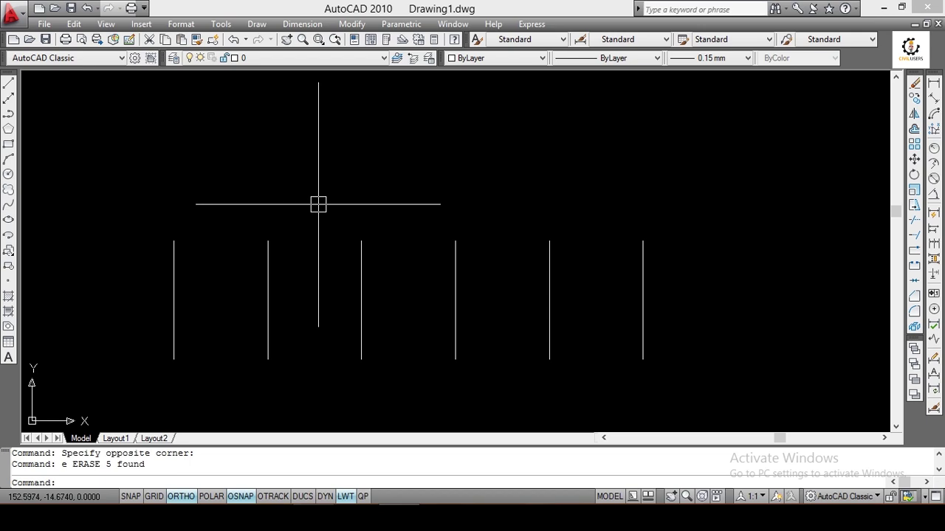
middle_drag(405, 177, 385, 197)
text(qdim)
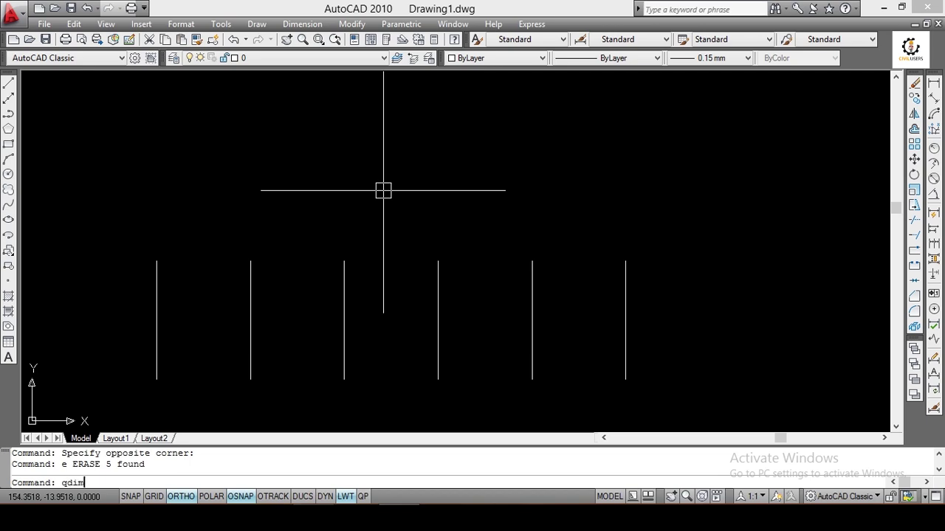
- Quick-dimension the six lines in Baseline mode, giving 2.00 to 10.00 from the leftmost line
key(Return)
click(669, 216)
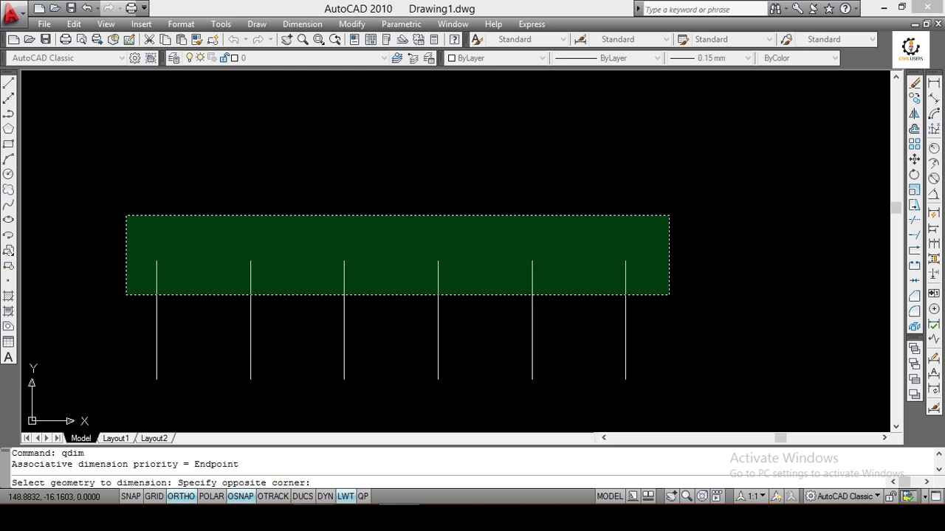
click(126, 288)
key(Return)
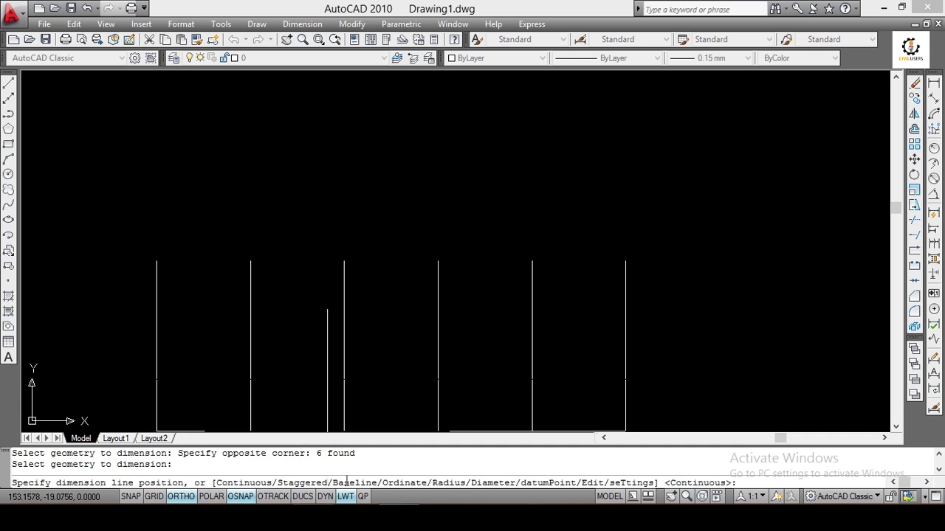
text(b)
key(Return)
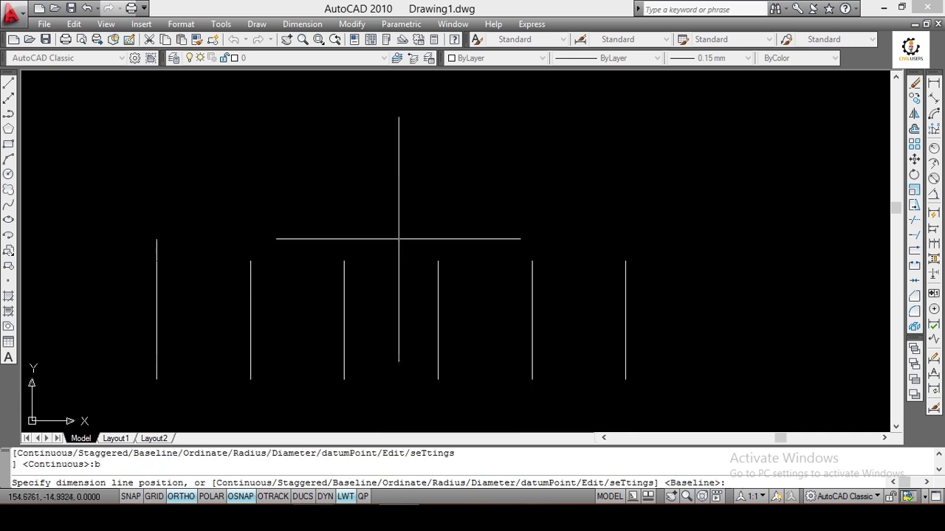
click(386, 213)
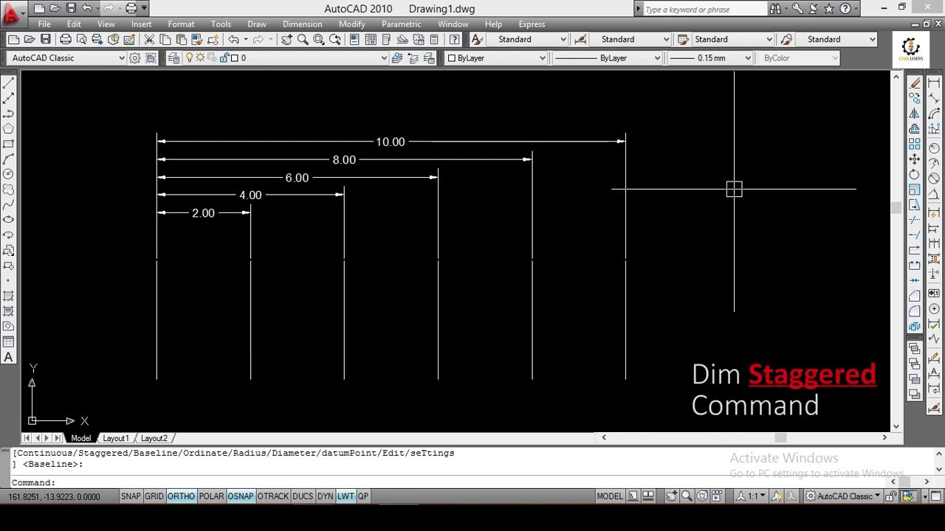
- Window-select and erase the baseline dimensions
click(725, 136)
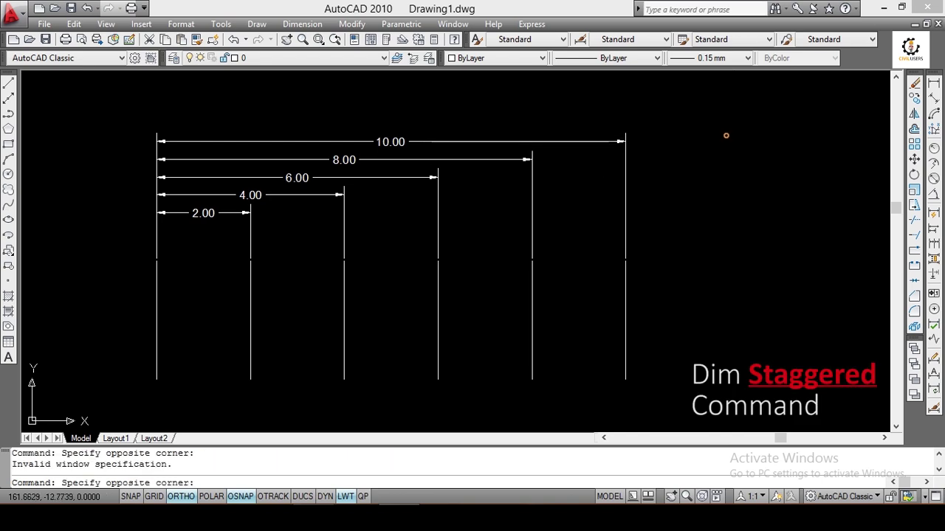
click(93, 227)
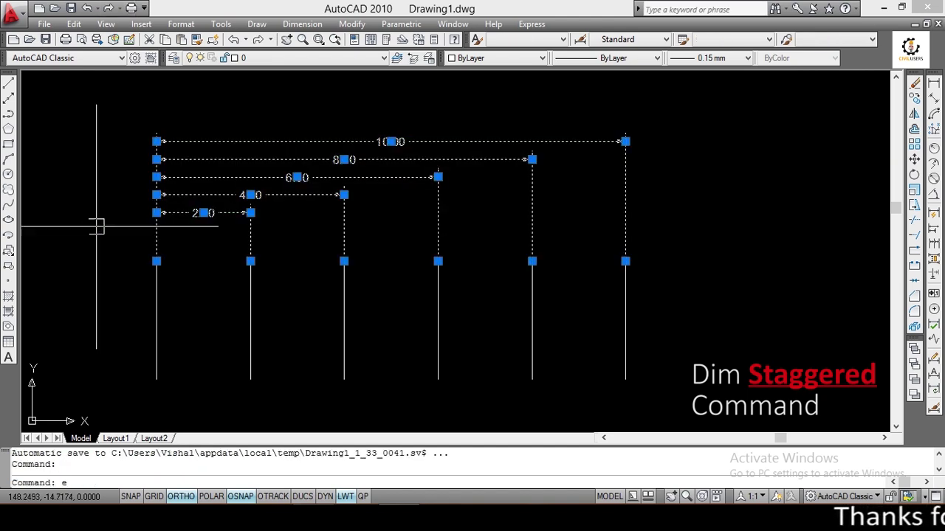
text(e)
key(Return)
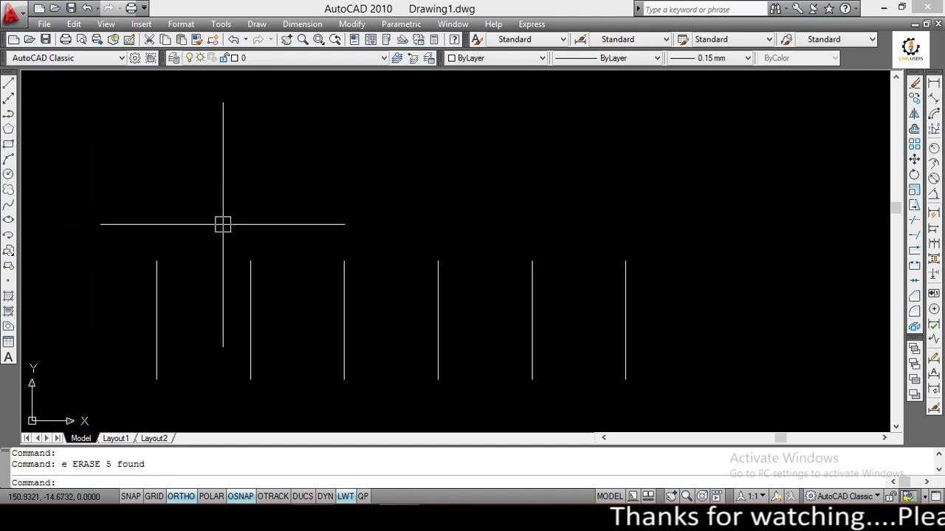
key(Escape)
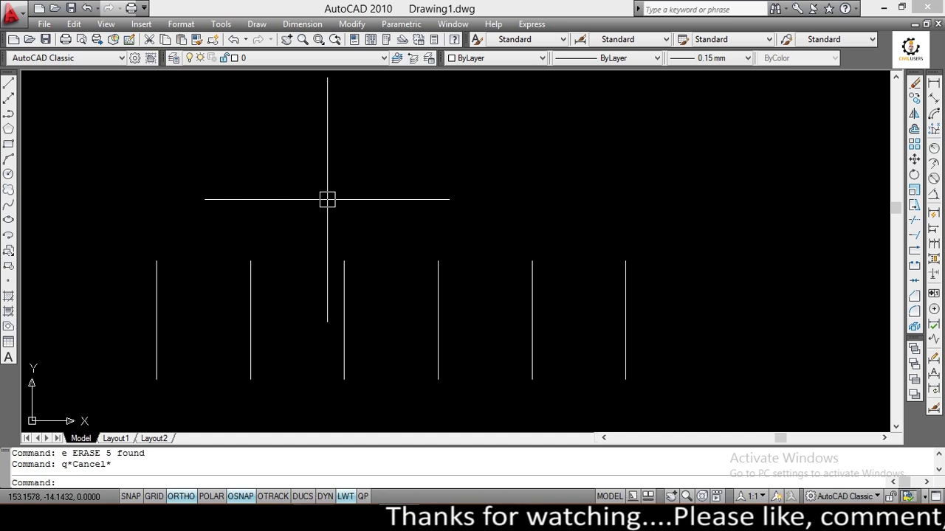
- QDIM the six lines in Staggered mode, nesting 2.00, 6.00 and 10.00 above them
text(qdim)
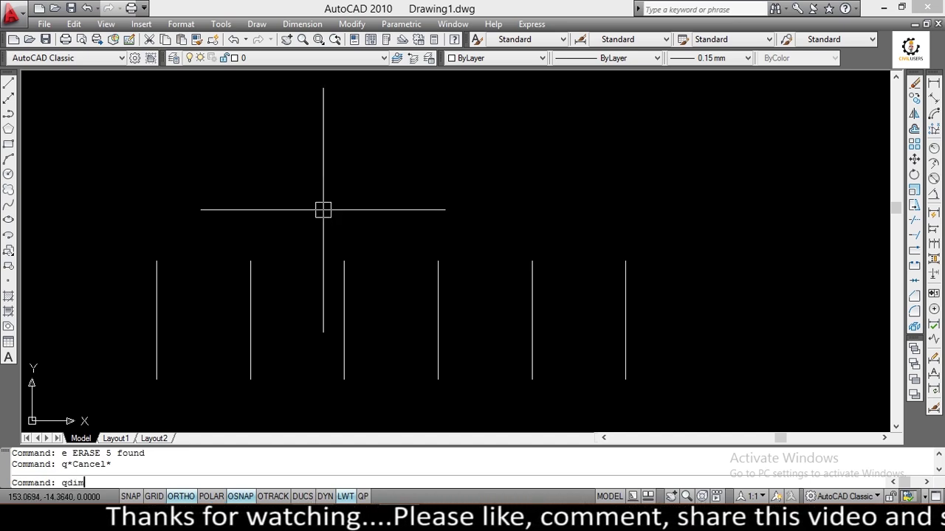
key(Return)
click(671, 219)
click(141, 284)
key(Return)
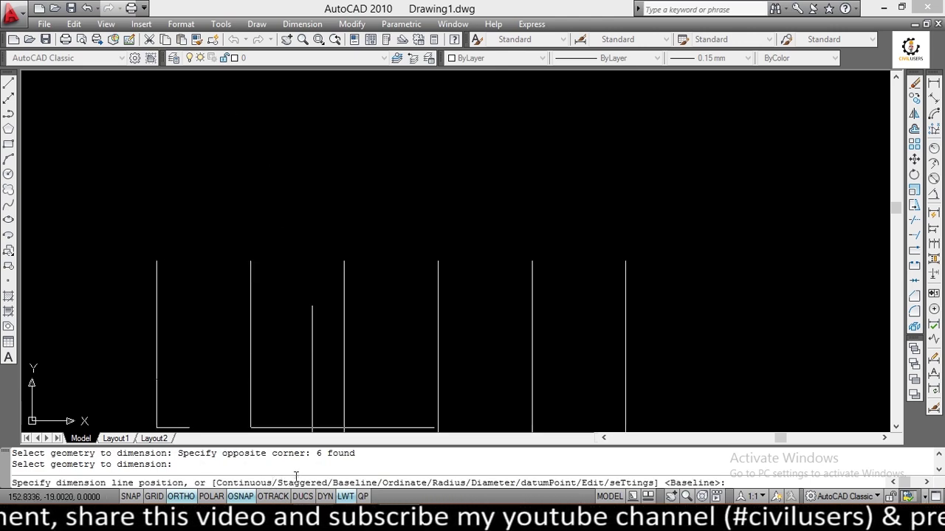
text(s)
key(Return)
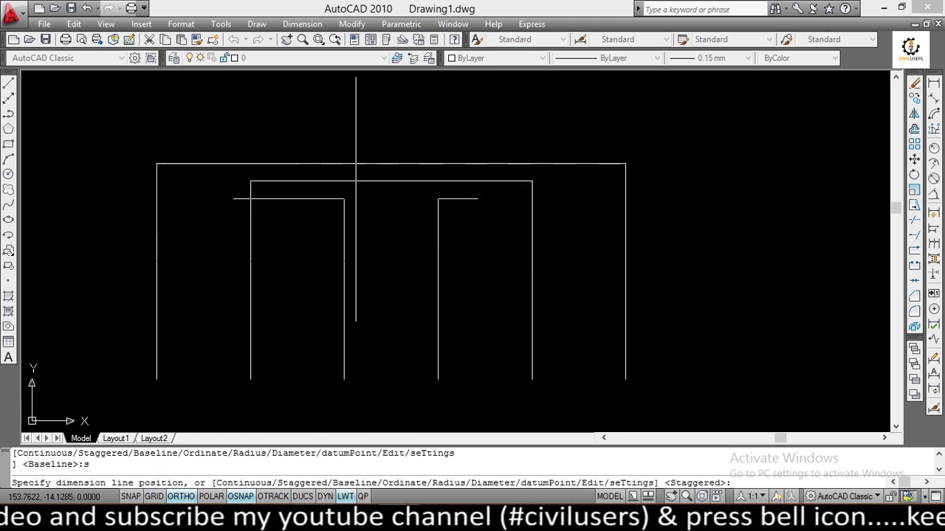
click(390, 215)
middle_drag(671, 304, 690, 272)
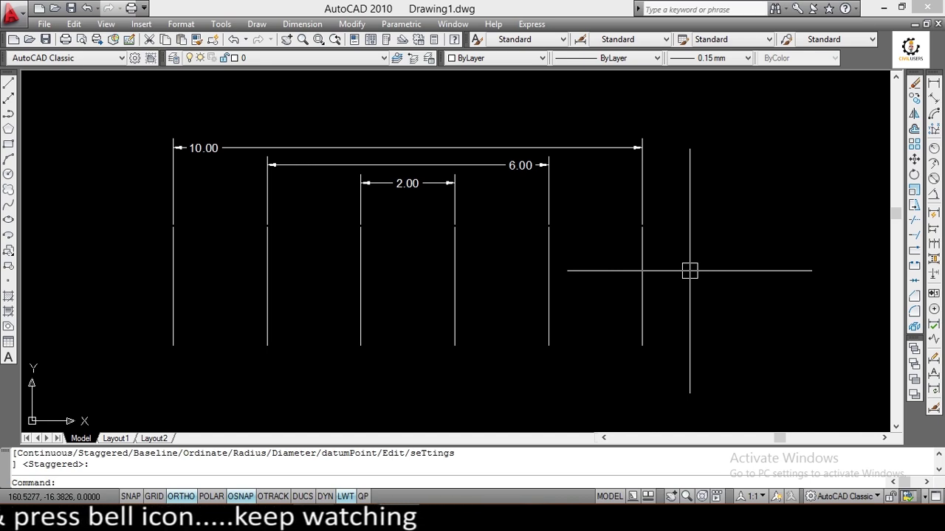
- Select the leftmost, second, fifth and rightmost vertical lines, then clear the selection
click(183, 342)
click(137, 309)
click(681, 333)
click(601, 293)
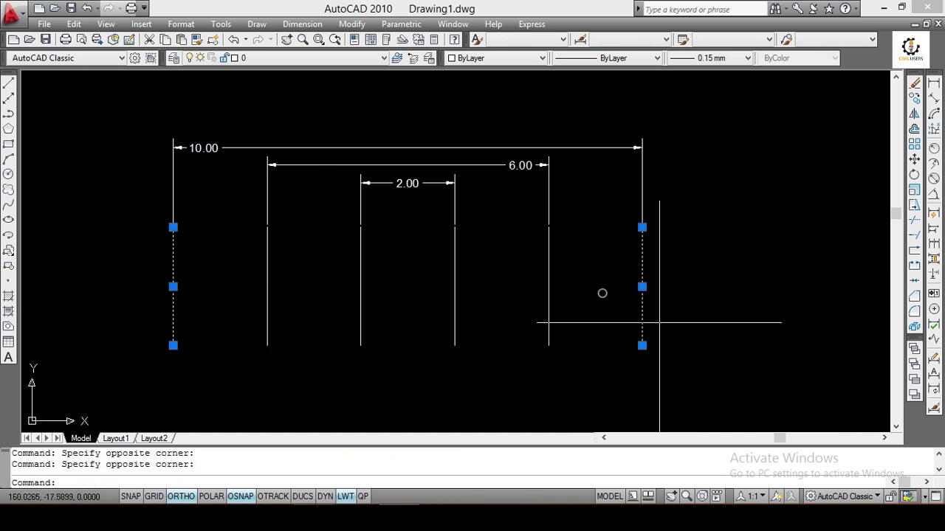
click(591, 375)
click(533, 310)
click(319, 340)
click(230, 288)
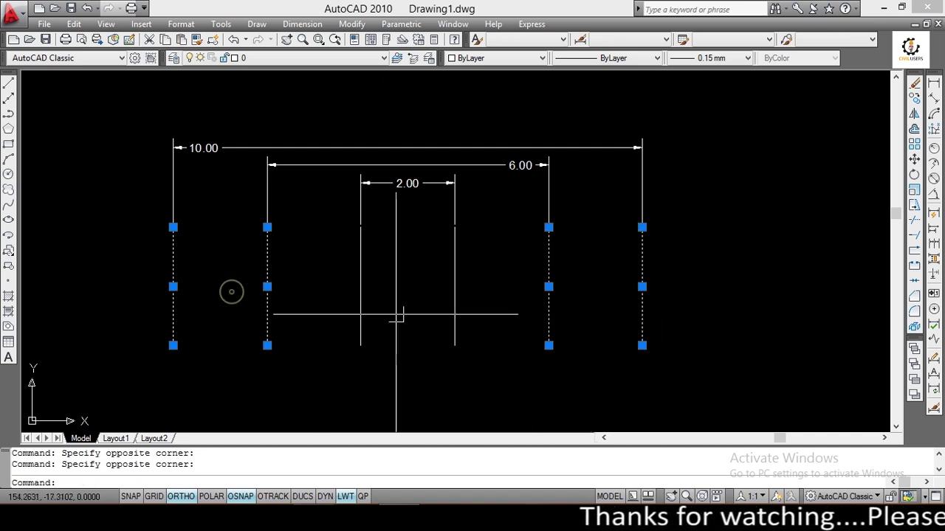
key(Escape)
middle_drag(636, 313, 616, 313)
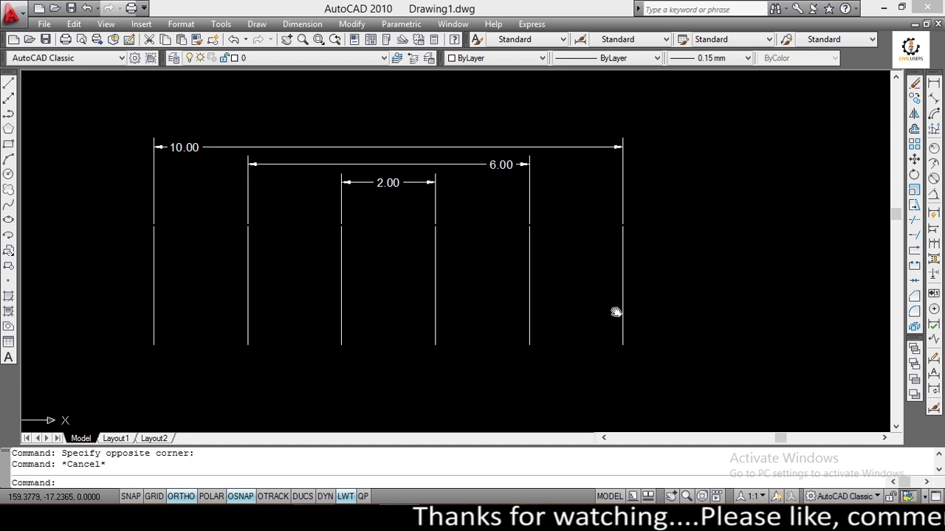
- Window-select the three staggered dimensions and erase them with E
click(701, 124)
click(126, 196)
text(e)
key(Return)
middle_drag(502, 234, 474, 235)
key(Escape)
- Offset the rightmost line 2 units to the right, creating a seventh vertical line
text(o)
key(Return)
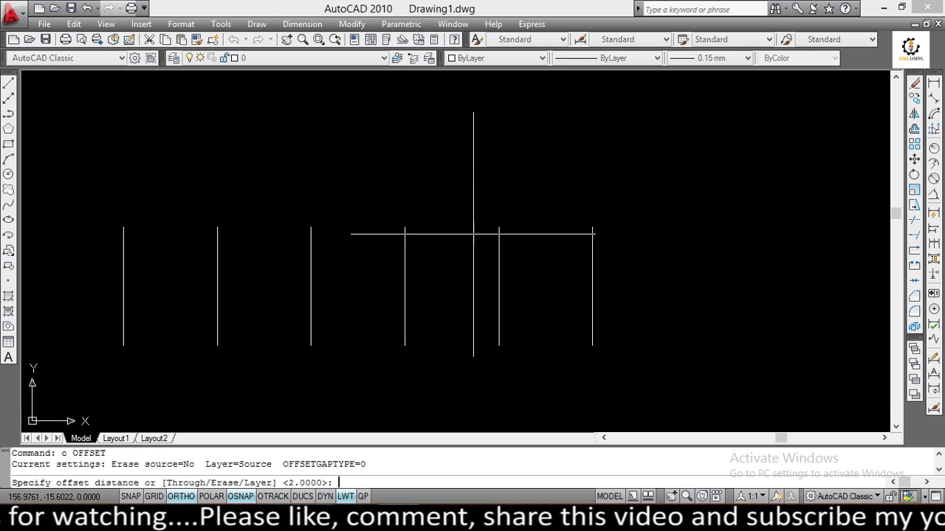
key(Return)
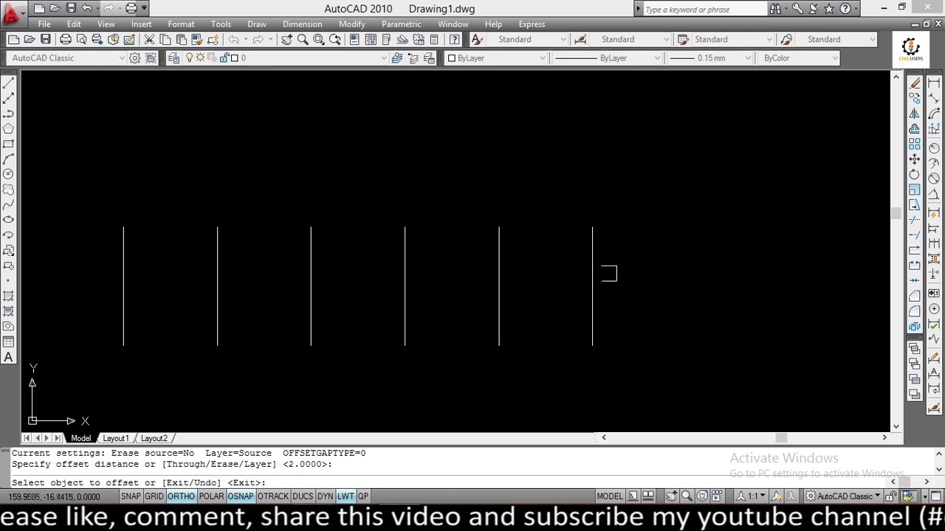
click(592, 272)
click(751, 237)
middle_drag(746, 249, 757, 238)
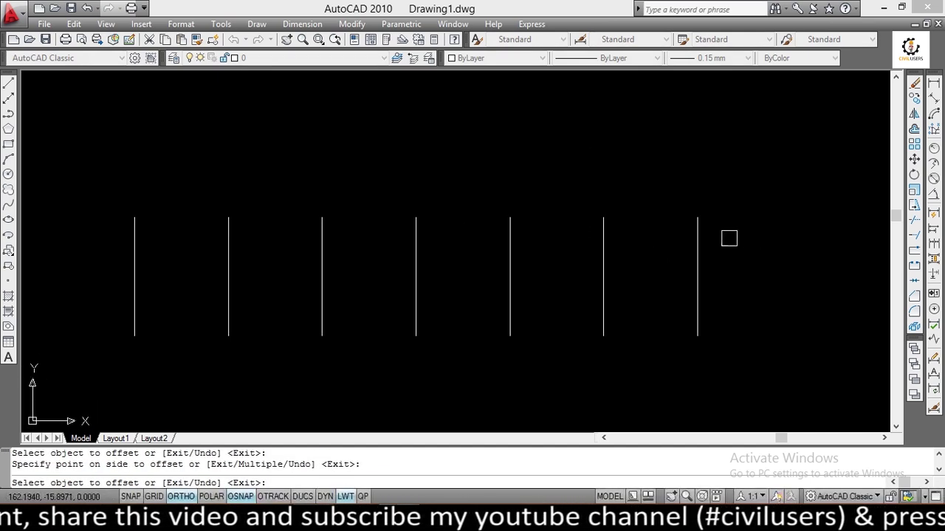
key(Escape)
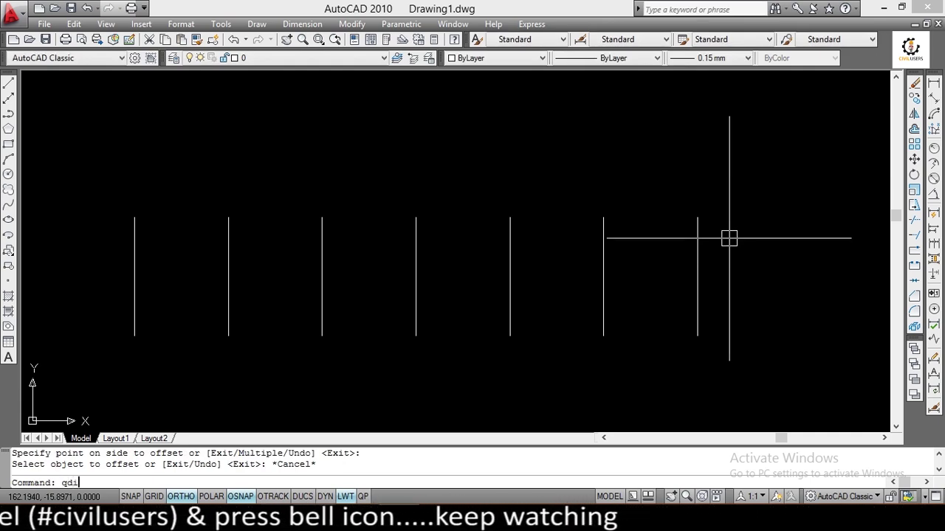
- Quick-dimension all seven lines as Staggered, placing nested 10.00, 6.00 and 2.00 dimensions above them
text(m)
key(Return)
click(747, 190)
click(57, 251)
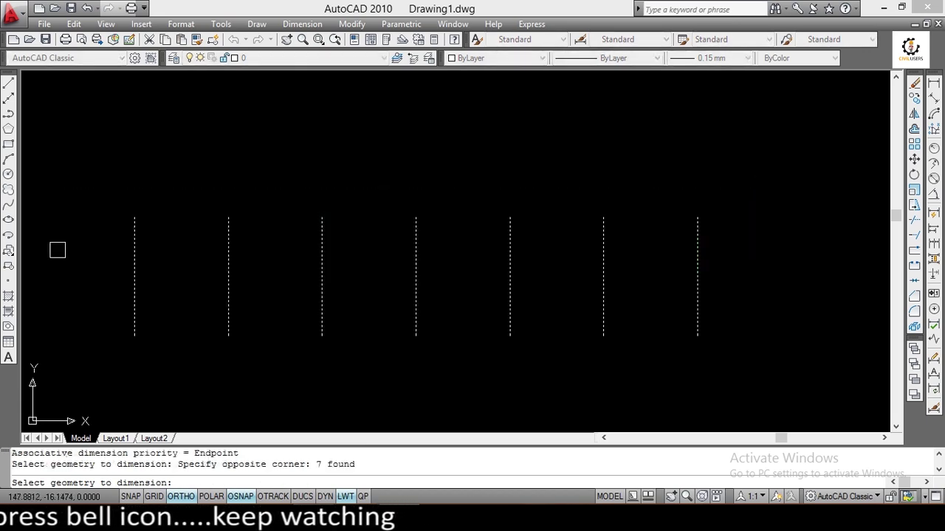
key(Return)
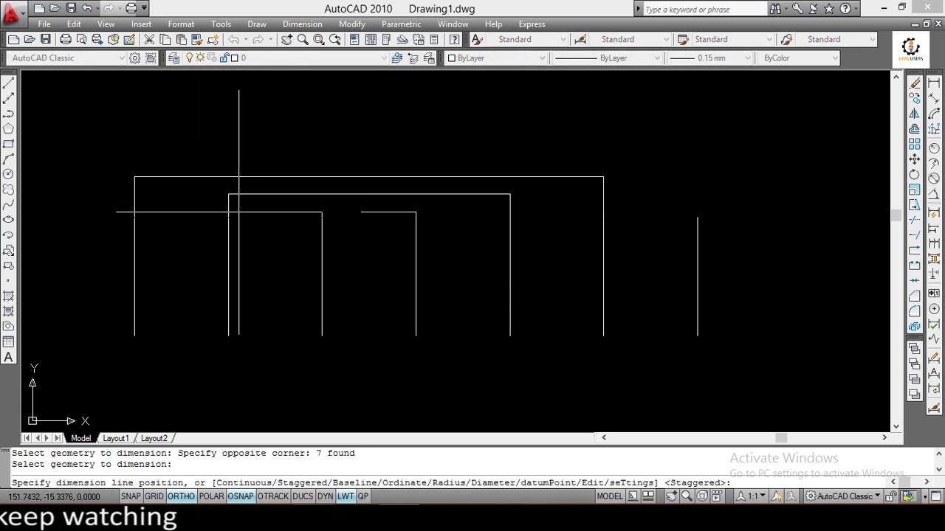
text(s)
key(Return)
click(323, 171)
middle_drag(520, 247, 505, 261)
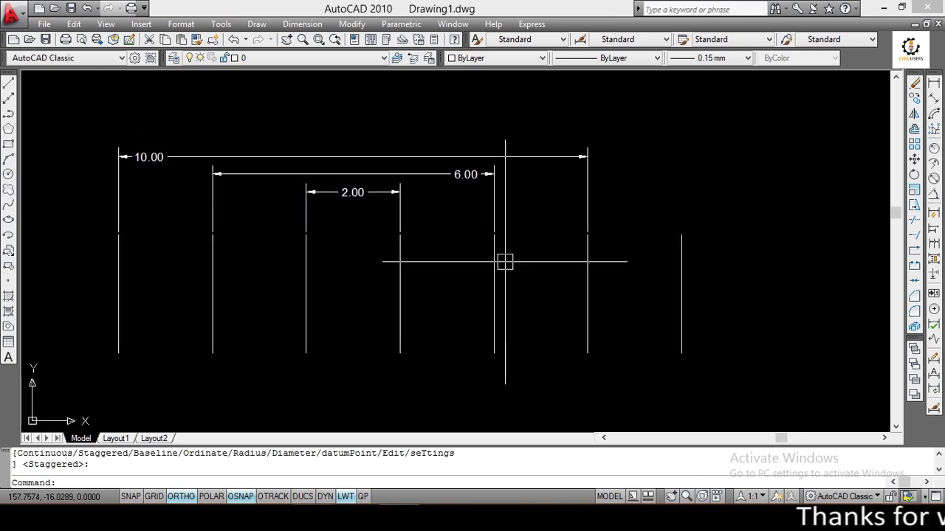